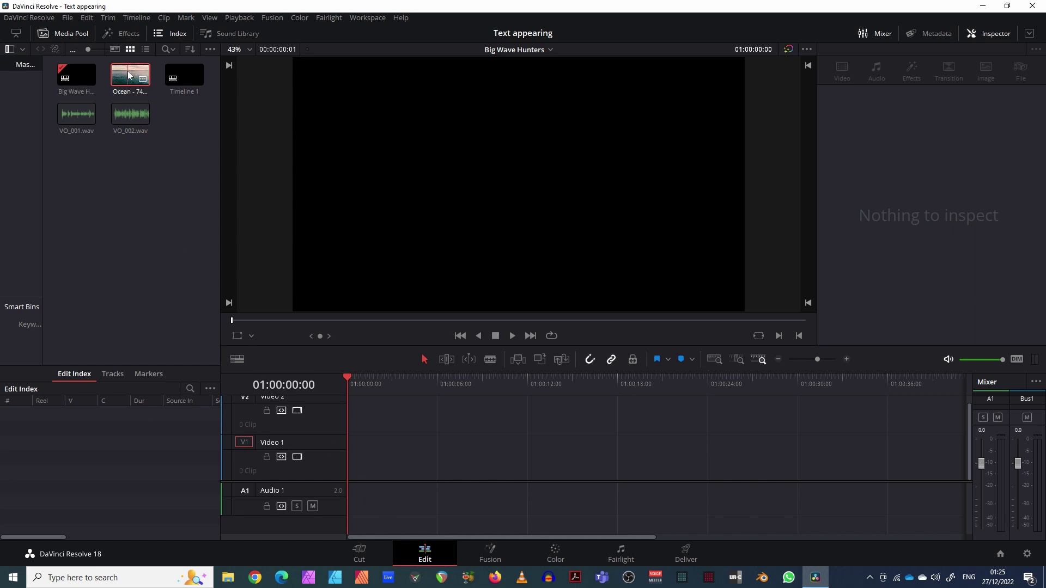
Place the Ocean - 74888.mp4 clip at the start of the Video 1 track.
{"action": "left_click_drag", "start_coordinate": [127, 76], "coordinate": [358, 463]}
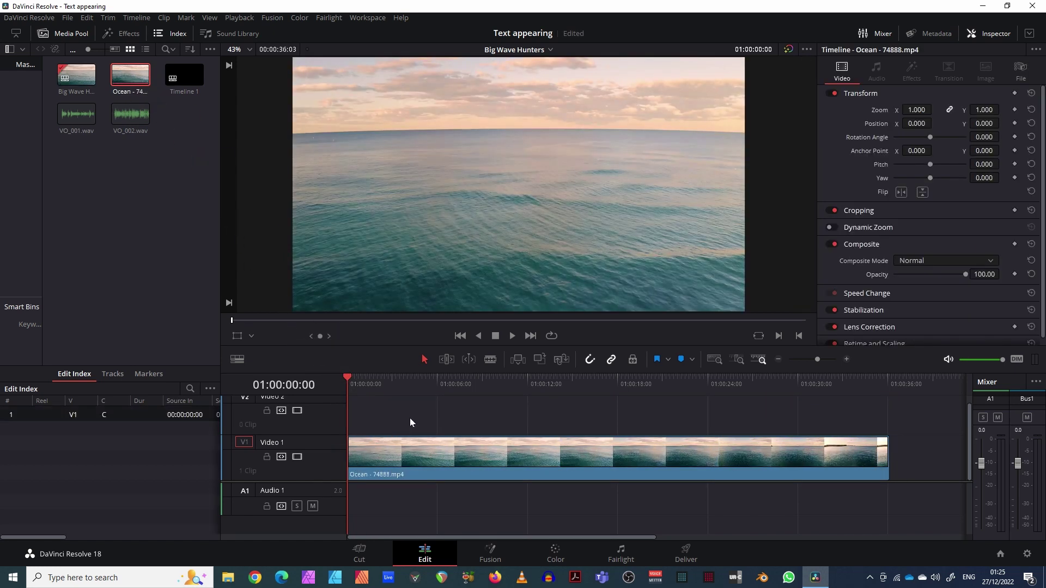
{"action": "scroll", "coordinate": [315, 420], "scroll_direction": "up", "scroll_amount": 1}
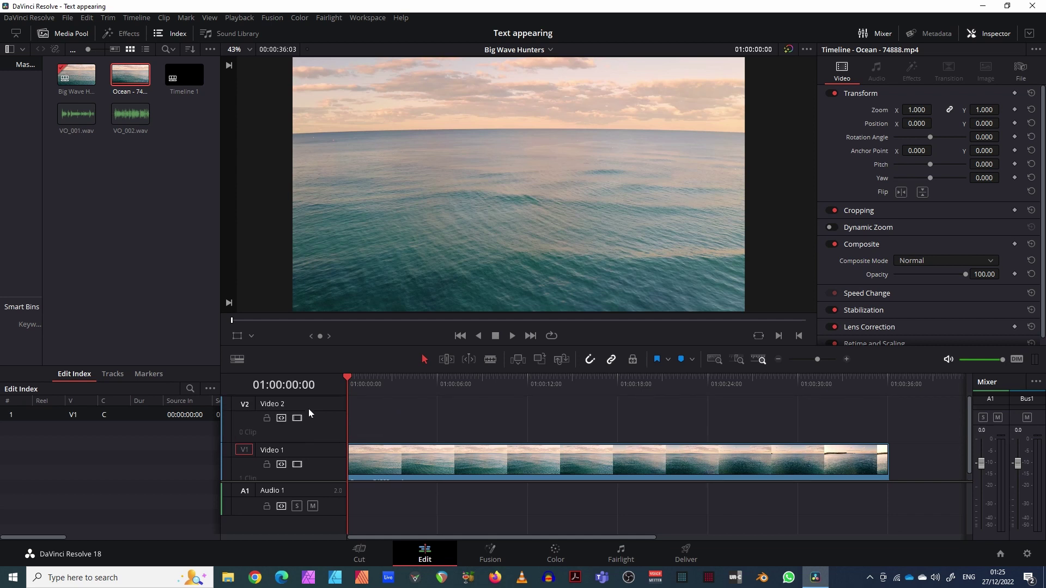
{"action": "double_click", "coordinate": [309, 408]}
{"action": "left_click", "coordinate": [321, 418]}
{"action": "left_click", "coordinate": [312, 424]}
Add a Fusion Composition at the start of Video 2 and move the ocean clip back to the timeline start.
{"action": "left_click", "coordinate": [113, 31]}
{"action": "right_click", "coordinate": [295, 401]}
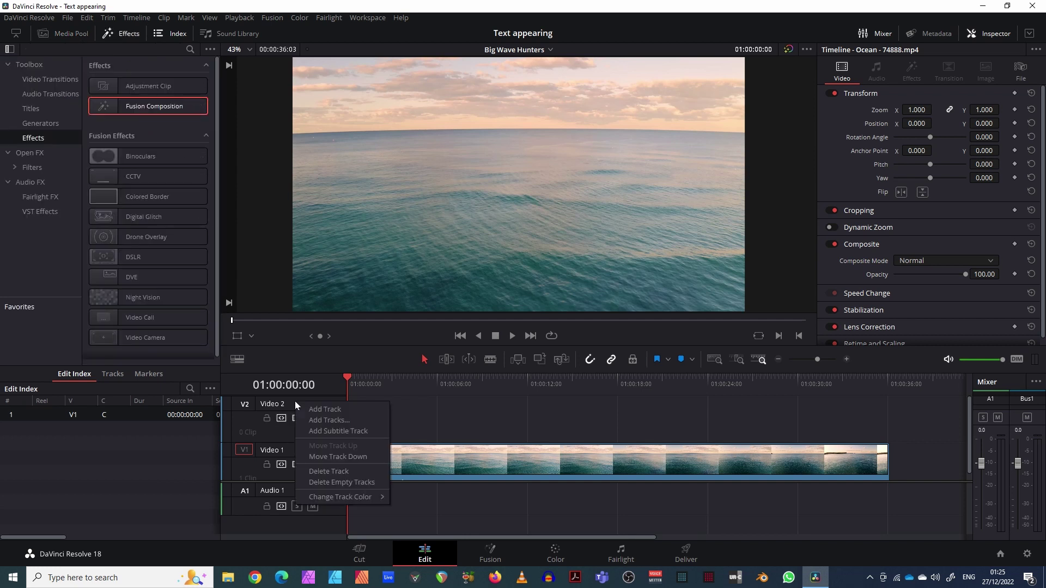
{"action": "left_click", "coordinate": [279, 427]}
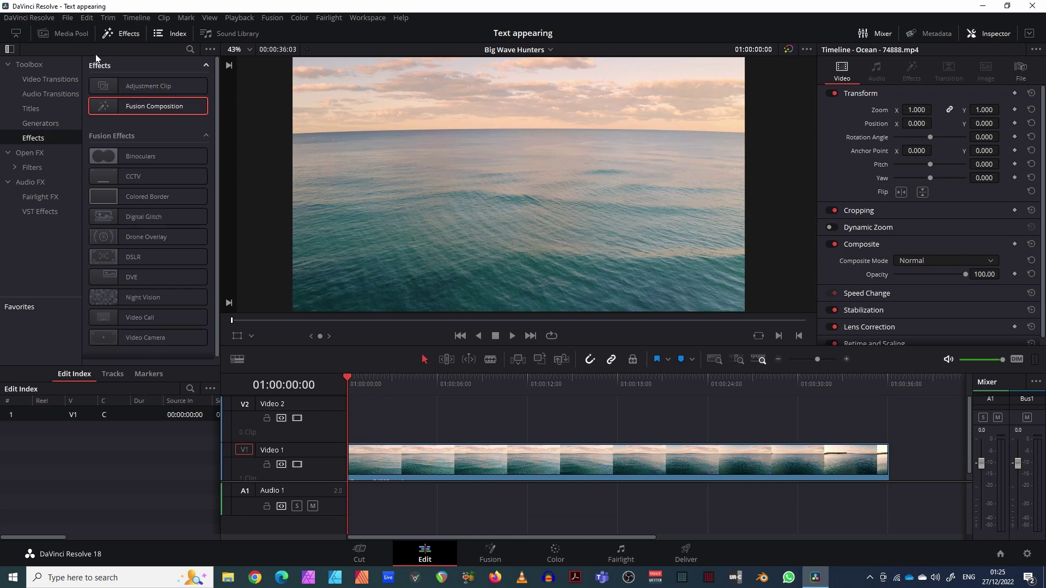
{"action": "left_click_drag", "start_coordinate": [123, 107], "coordinate": [371, 426]}
{"action": "left_click_drag", "start_coordinate": [473, 456], "coordinate": [392, 460]}
Extend the Fusion Composition clip to about 7 seconds and give the video tracks more height in the timeline.
{"action": "left_click", "coordinate": [368, 408]}
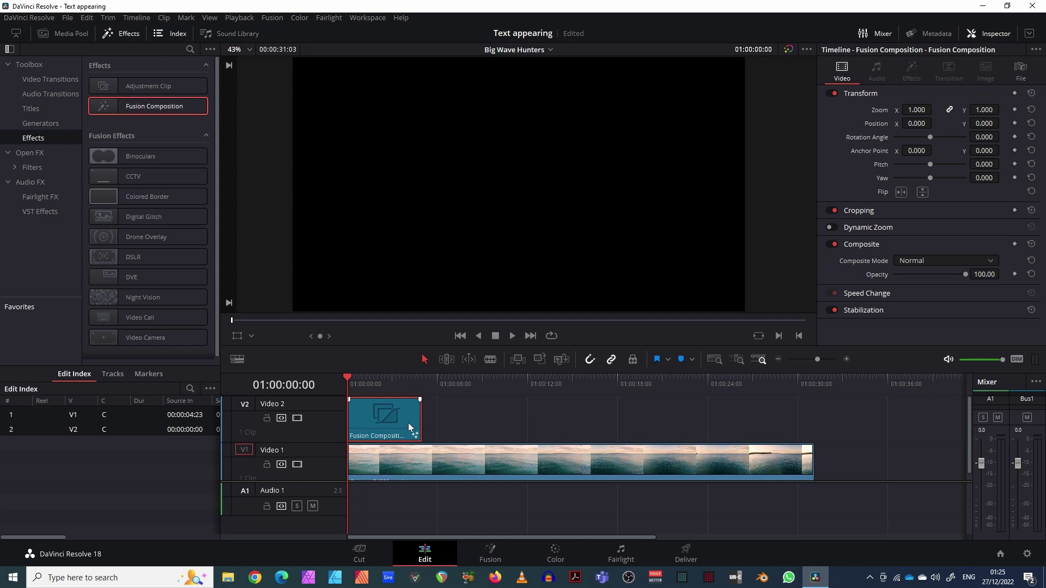
{"action": "left_click_drag", "start_coordinate": [421, 422], "coordinate": [454, 421]}
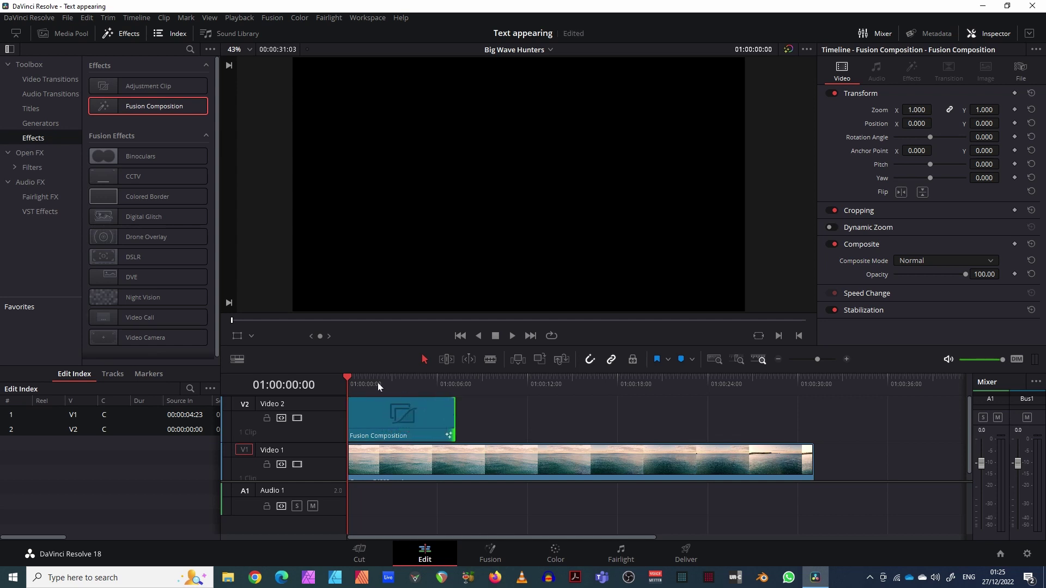
{"action": "right_click", "coordinate": [306, 491]}
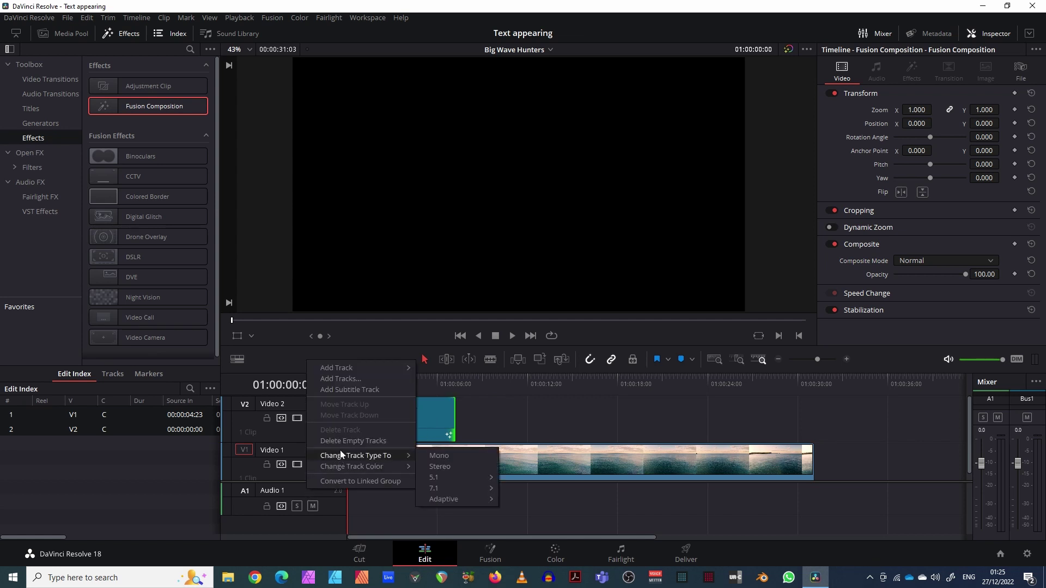
{"action": "left_click", "coordinate": [351, 505]}
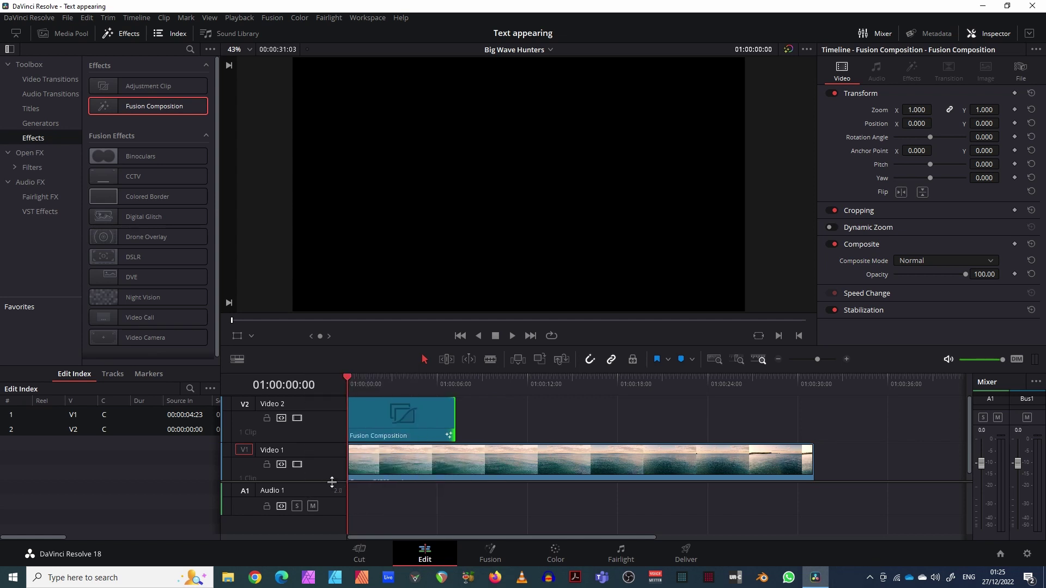
{"action": "left_click_drag", "start_coordinate": [331, 482], "coordinate": [331, 517]}
Open the Fusion Composition clip on the Fusion page and connect a new Text+ node to MediaOut1.
{"action": "left_click", "coordinate": [364, 436]}
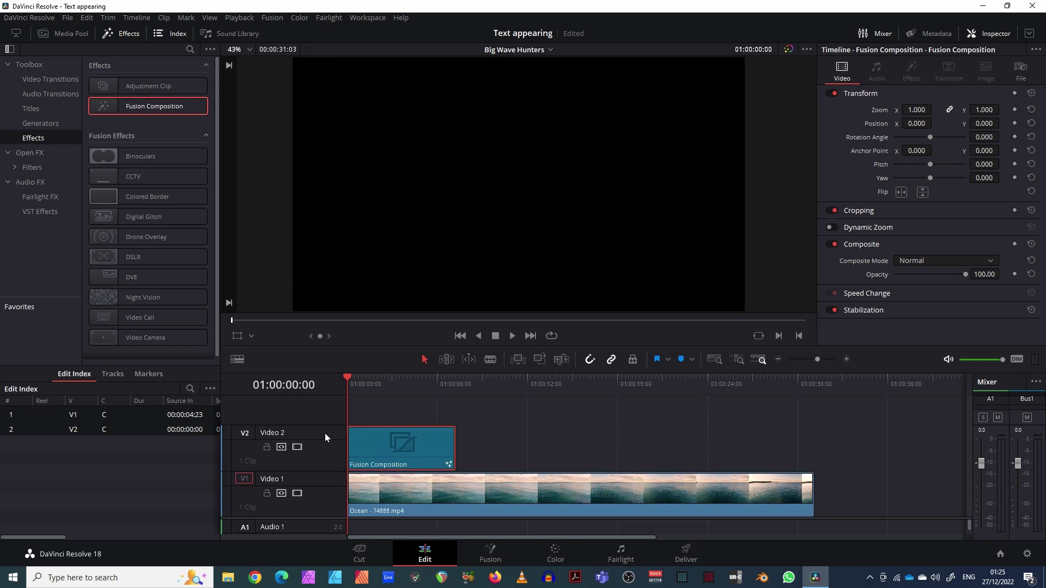
{"action": "left_click", "coordinate": [490, 555]}
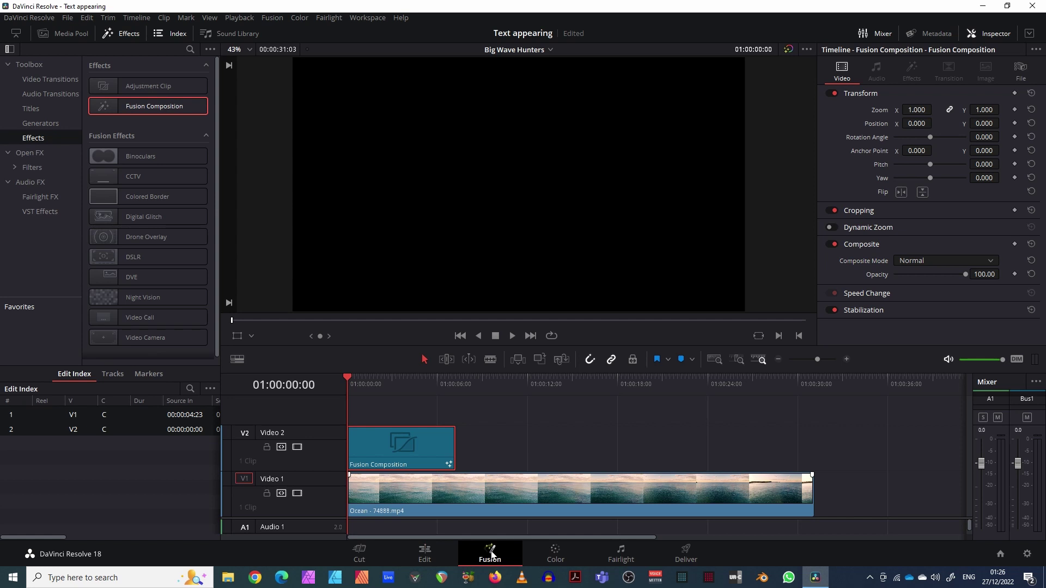
{"action": "left_click_drag", "start_coordinate": [407, 480], "coordinate": [549, 460]}
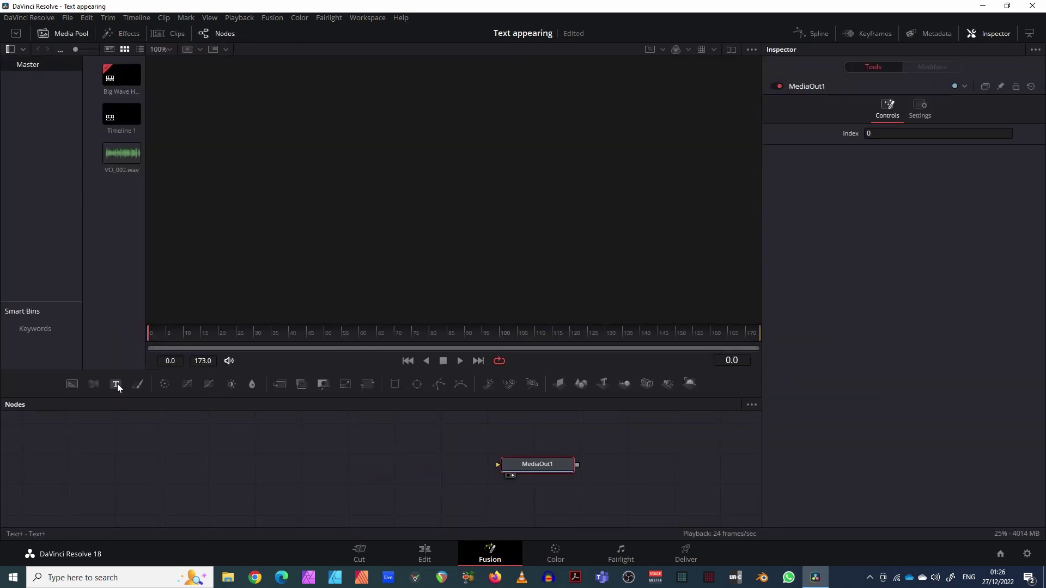
{"action": "left_click_drag", "start_coordinate": [122, 384], "coordinate": [290, 462]}
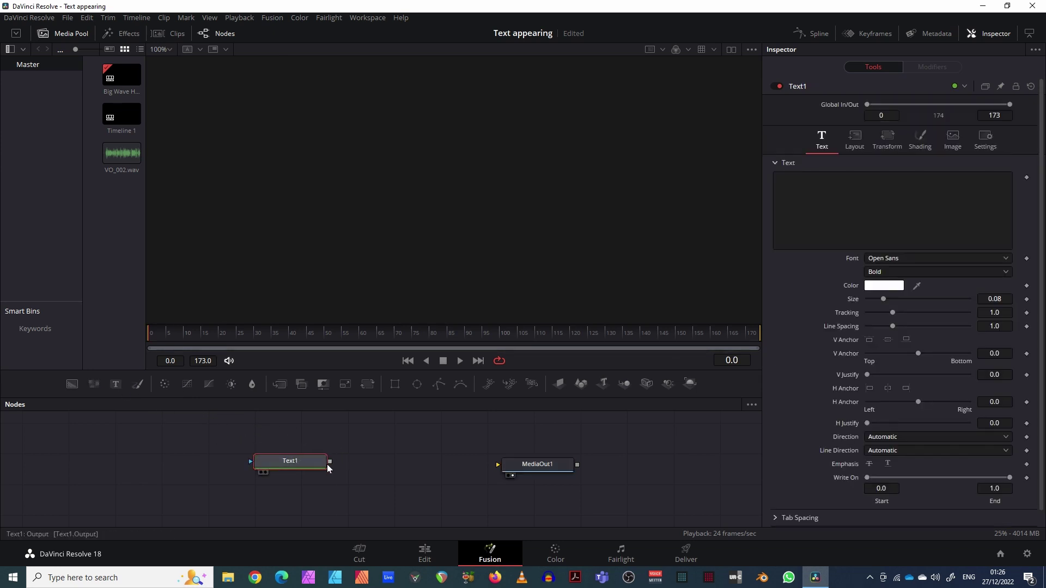
{"action": "left_click_drag", "start_coordinate": [468, 462], "coordinate": [526, 463]}
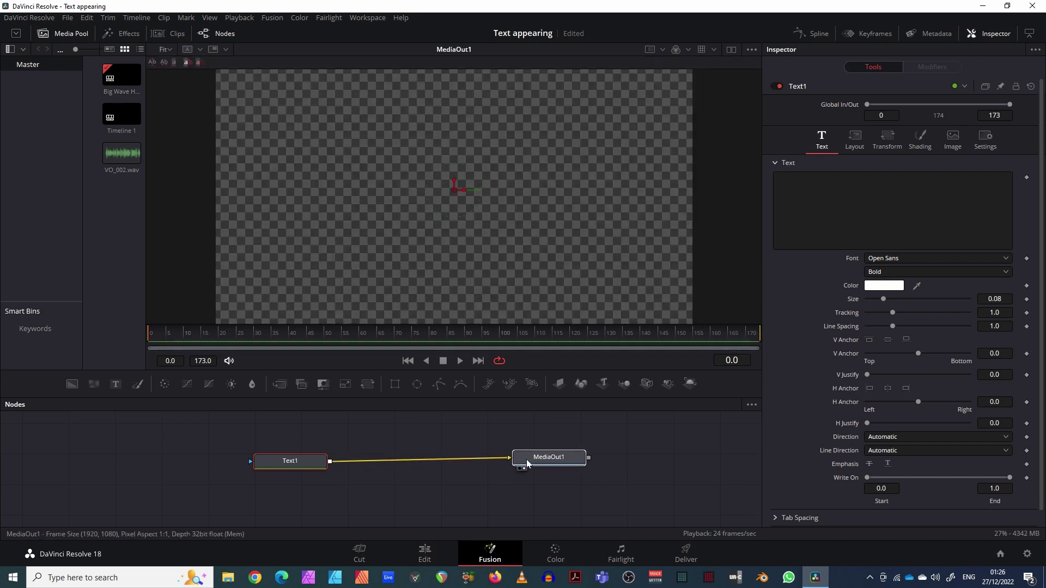
Enter "Big Wave Hunters" in the Text1 node and set the text size to 0.1417.
{"action": "left_click", "coordinate": [305, 462]}
{"action": "left_click", "coordinate": [832, 201]}
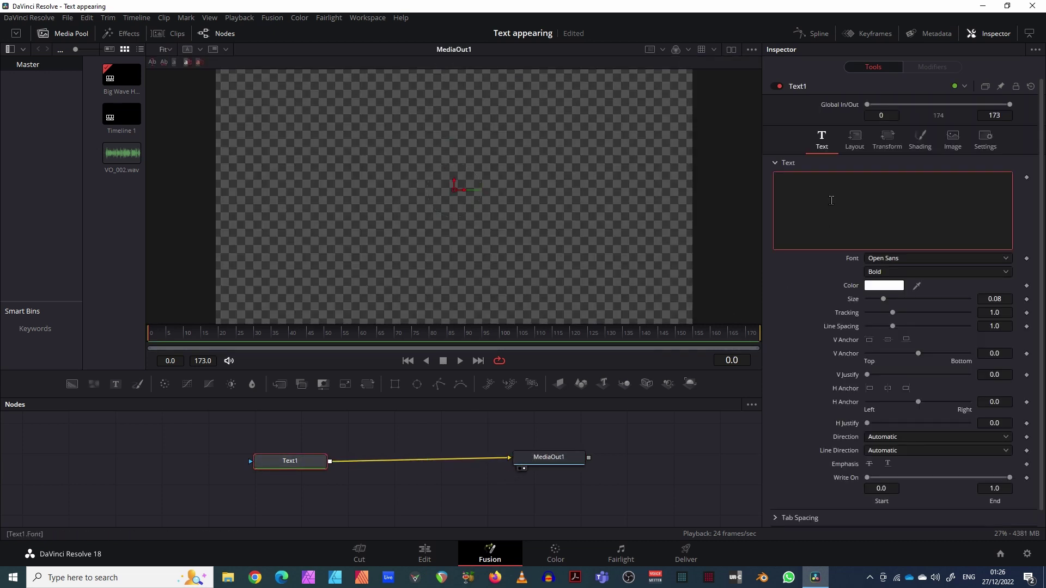
{"action": "type", "text": "Bi"}
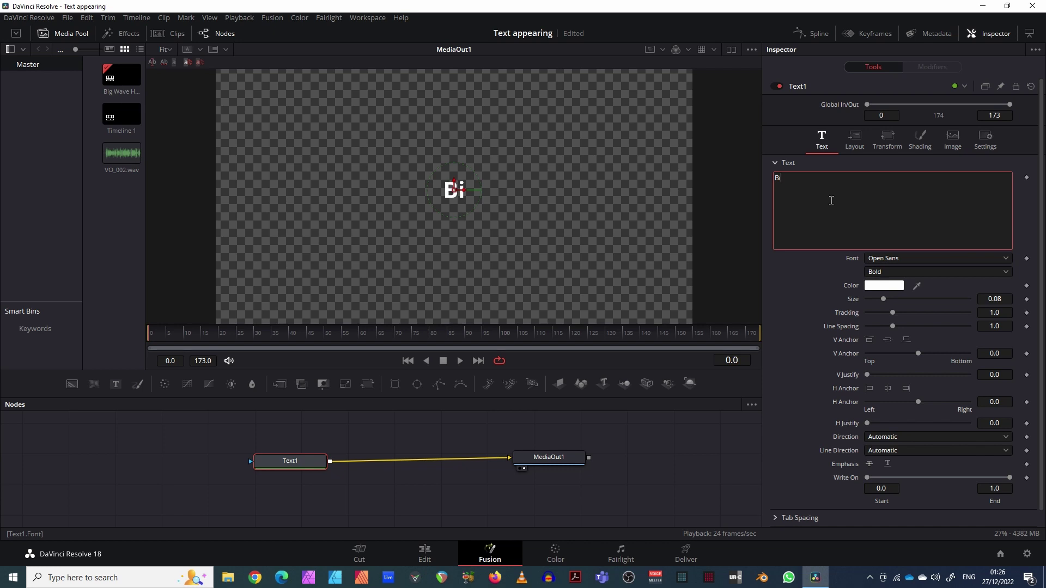
{"action": "type", "text": "g Wa"}
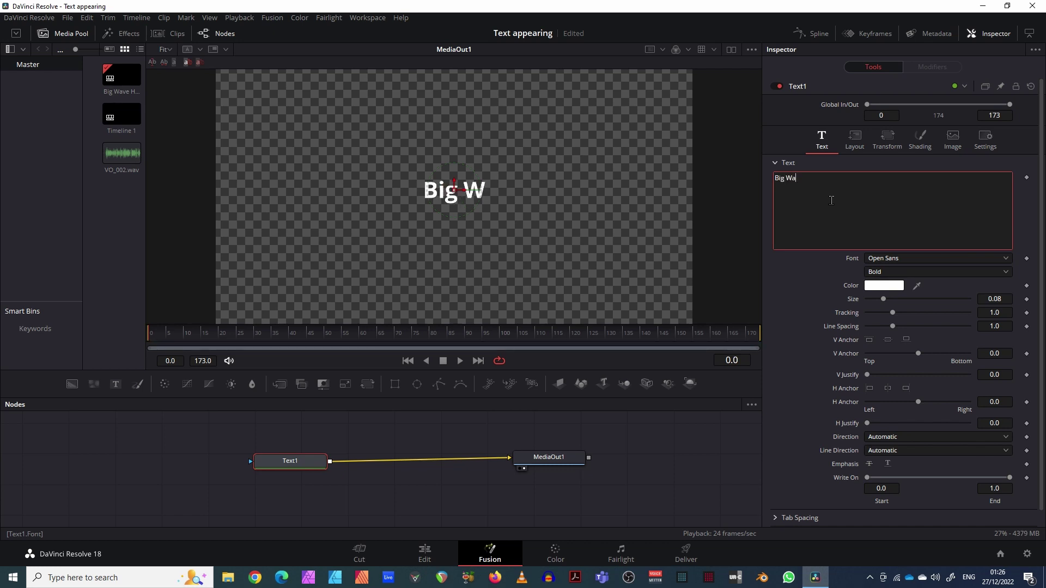
{"action": "type", "text": "ve Hunters"}
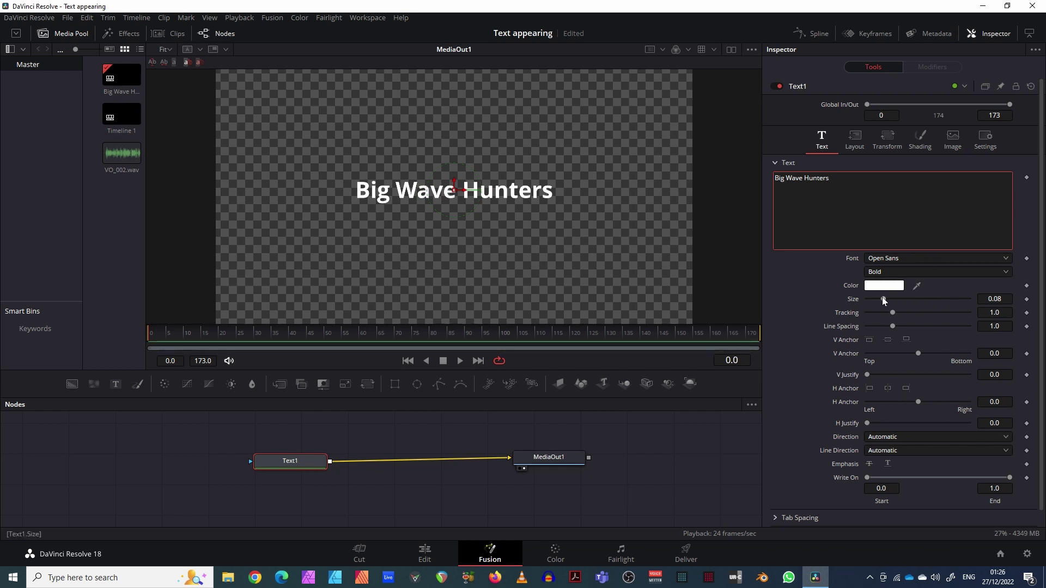
{"action": "left_click_drag", "start_coordinate": [883, 300], "coordinate": [896, 303]}
{"action": "left_click_drag", "start_coordinate": [307, 466], "coordinate": [314, 467]}
Apply a Follower modifier to the Text1 text and open the modifier's settings.
{"action": "left_click", "coordinate": [851, 180]}
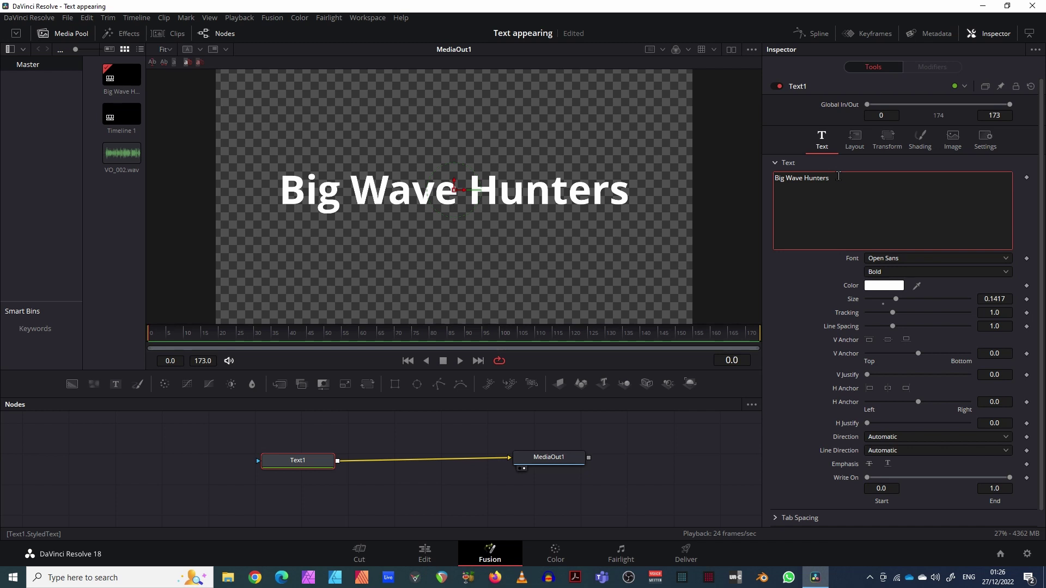
{"action": "right_click", "coordinate": [835, 178]}
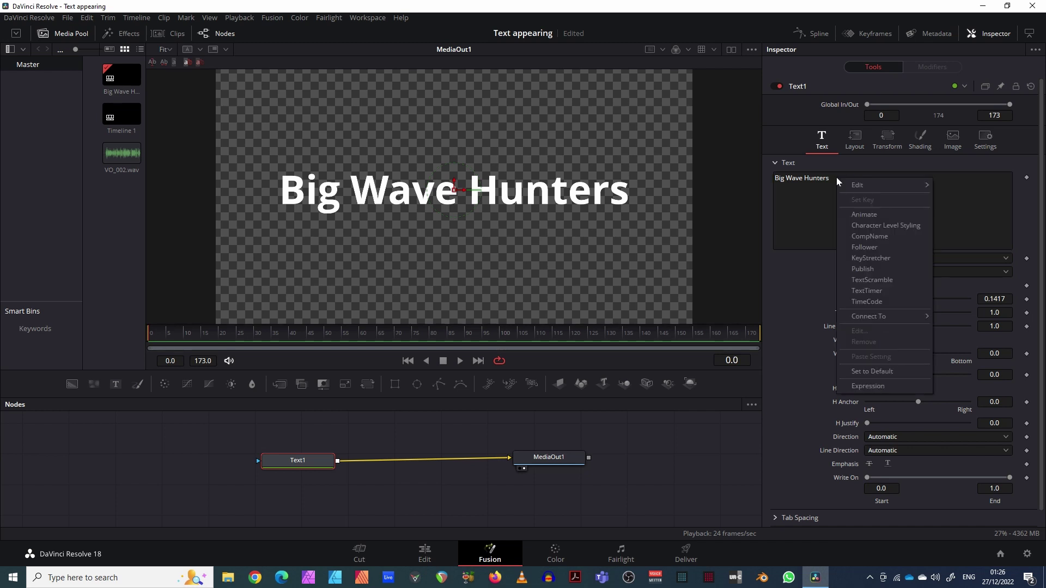
{"action": "left_click", "coordinate": [872, 248]}
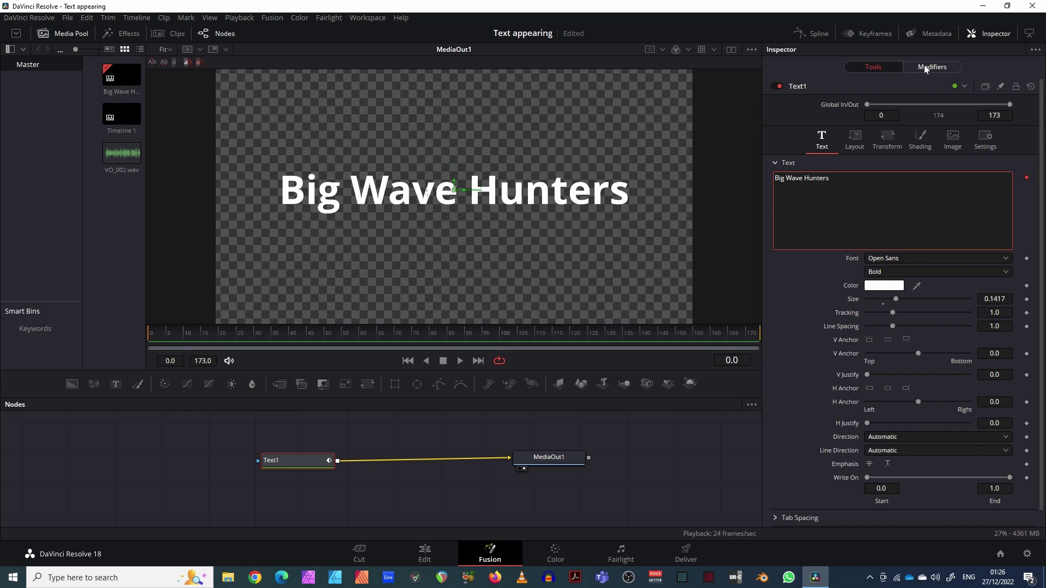
{"action": "left_click", "coordinate": [924, 65]}
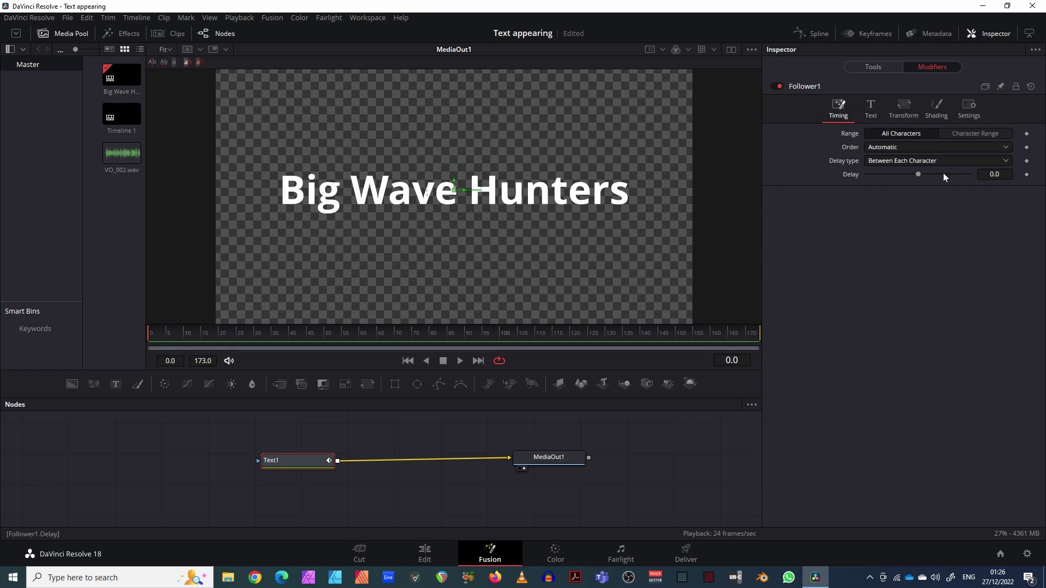
Set the Follower's order to Left to Right with the delay type Between Each Character.
{"action": "left_click", "coordinate": [920, 151]}
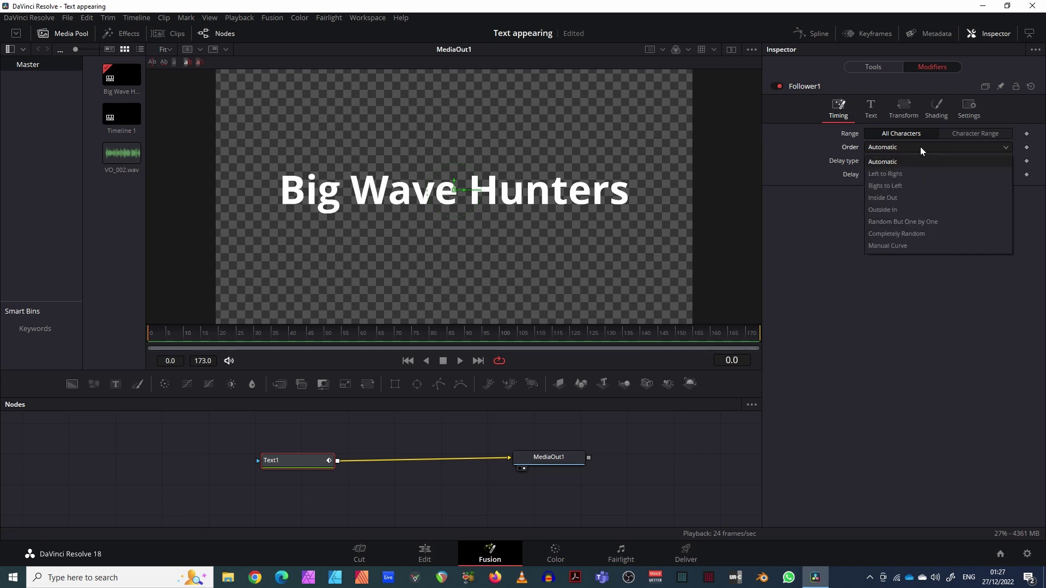
{"action": "left_click", "coordinate": [904, 173]}
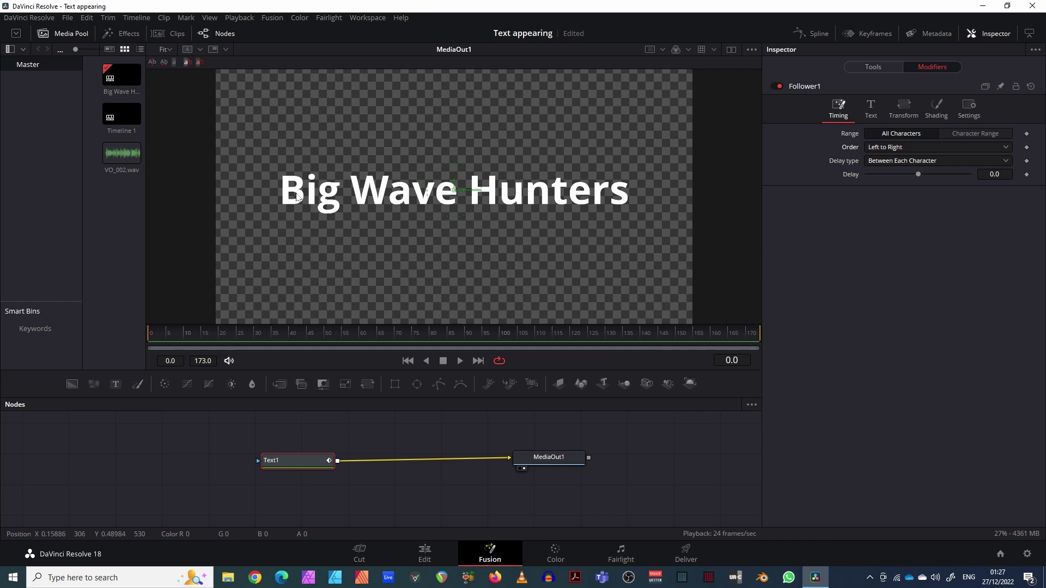
{"action": "left_click", "coordinate": [941, 162]}
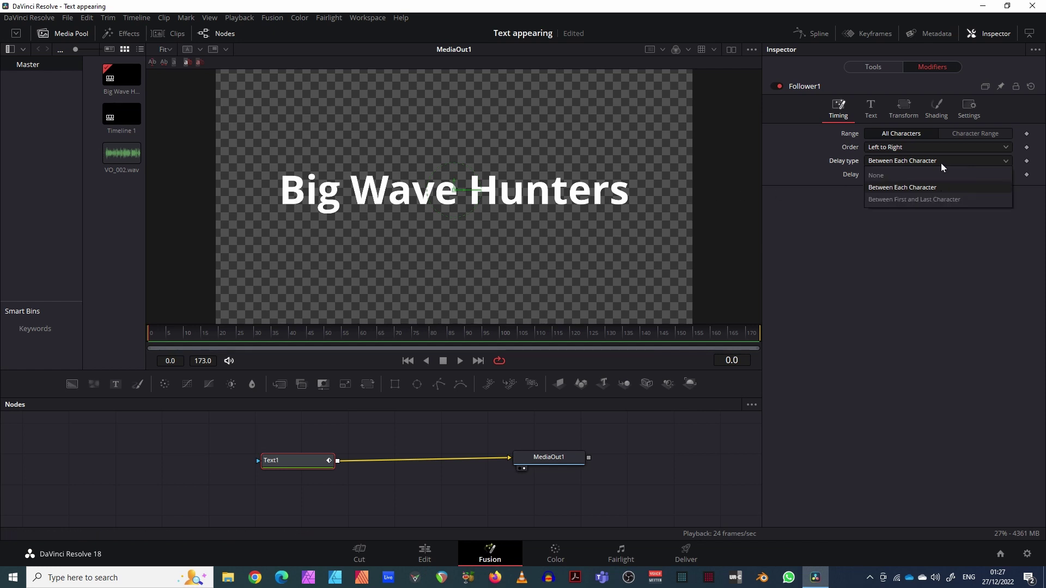
{"action": "left_click", "coordinate": [933, 190]}
Set the Follower's delay to 6.
{"action": "left_click", "coordinate": [994, 174]}
{"action": "type", "text": "-0.29"}
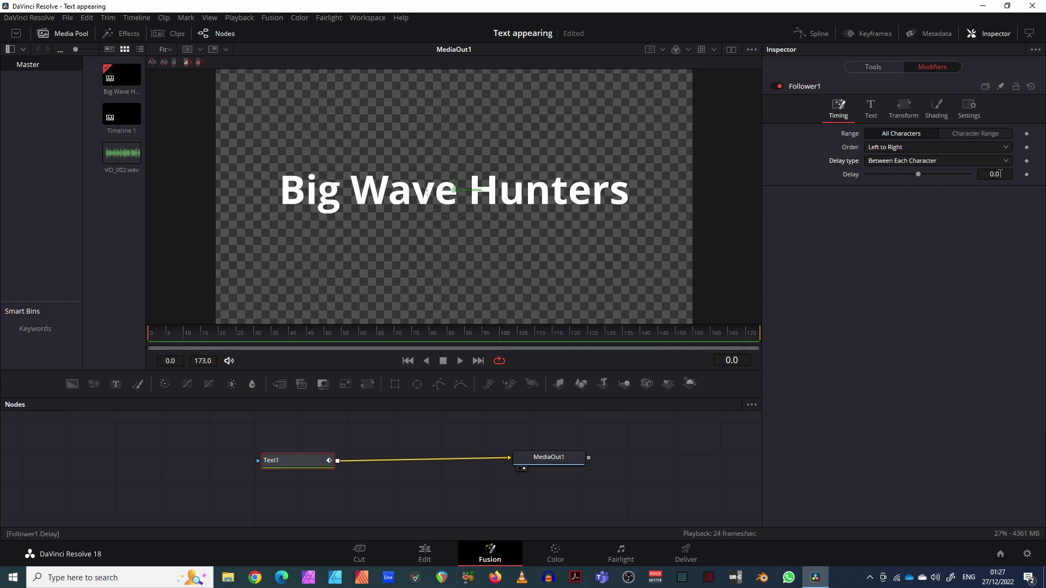
{"action": "key", "text": "BackSpace"}
{"action": "key", "text": "BackSpace"}
{"action": "type", "text": "3"}
{"action": "key", "text": "BackSpace"}
{"action": "key", "text": "BackSpace"}
{"action": "key", "text": "BackSpace"}
{"action": "key", "text": "BackSpace"}
{"action": "type", "text": "6"}
{"action": "key", "text": "Return"}
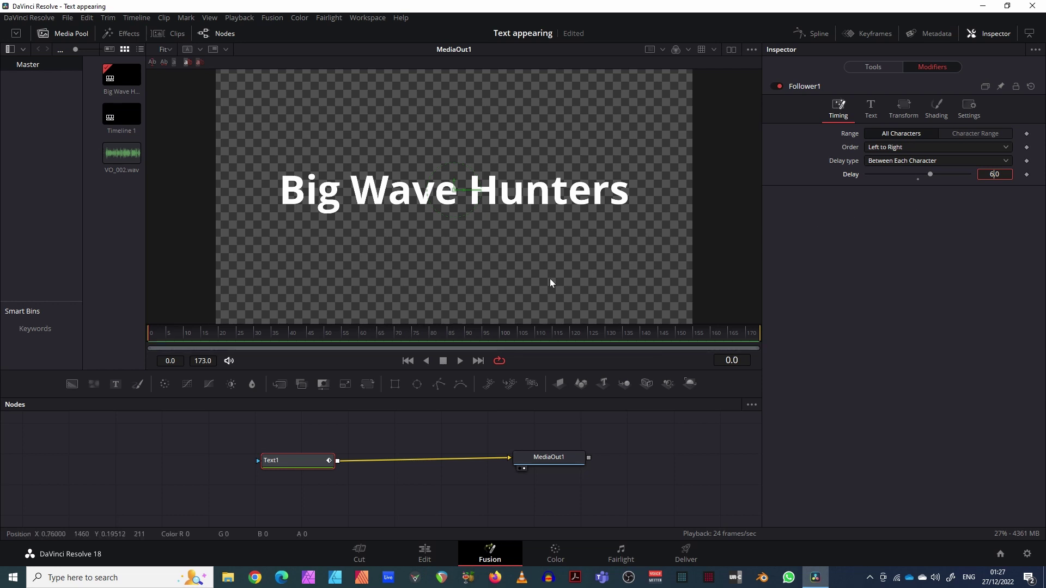
Keyframe the position Offset at frame 0 in the Follower's shading settings, and return to its position controls.
{"action": "left_click", "coordinate": [878, 106]}
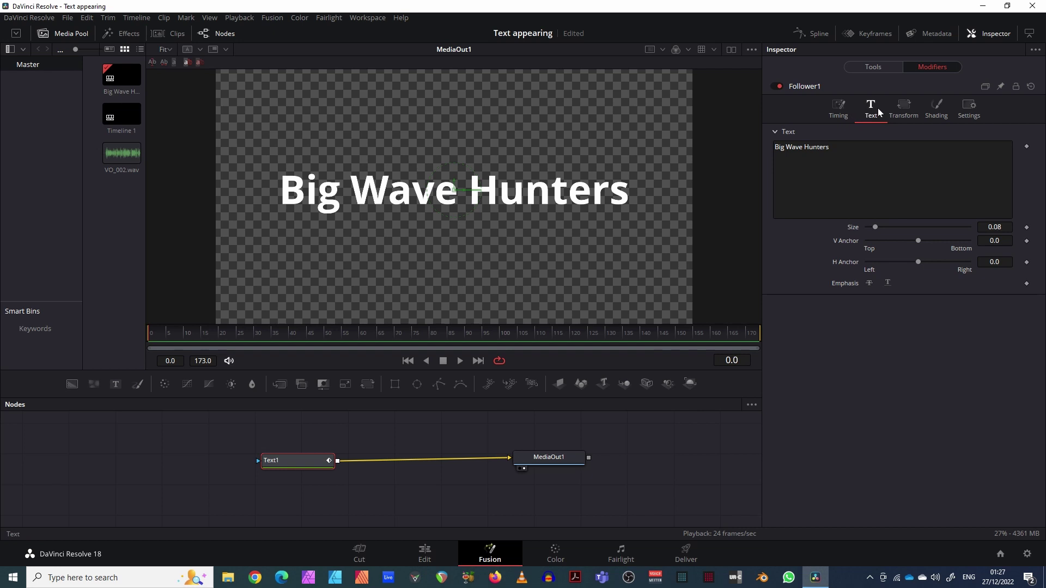
{"action": "left_click", "coordinate": [905, 107]}
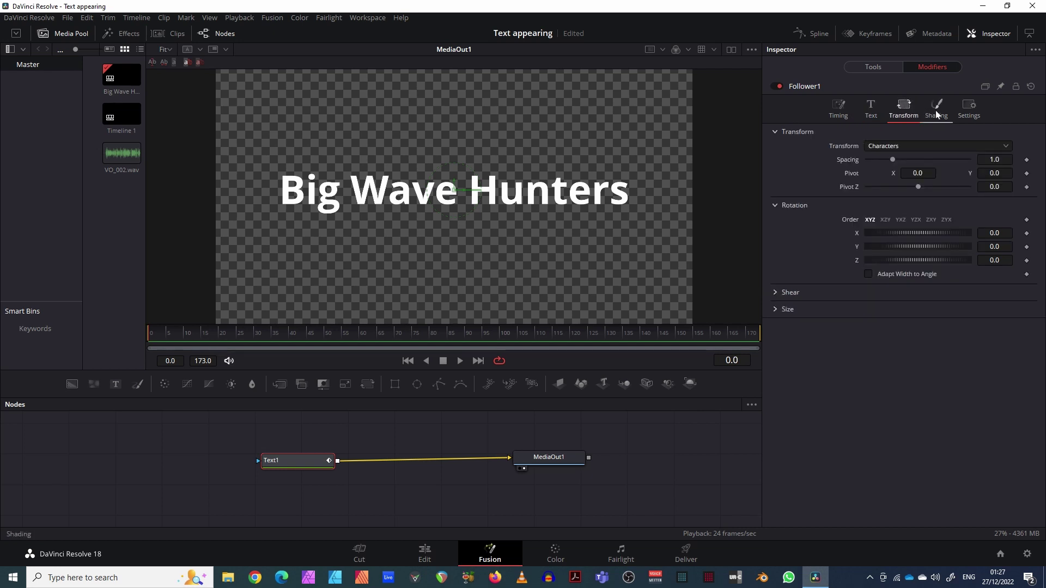
{"action": "left_click", "coordinate": [936, 110]}
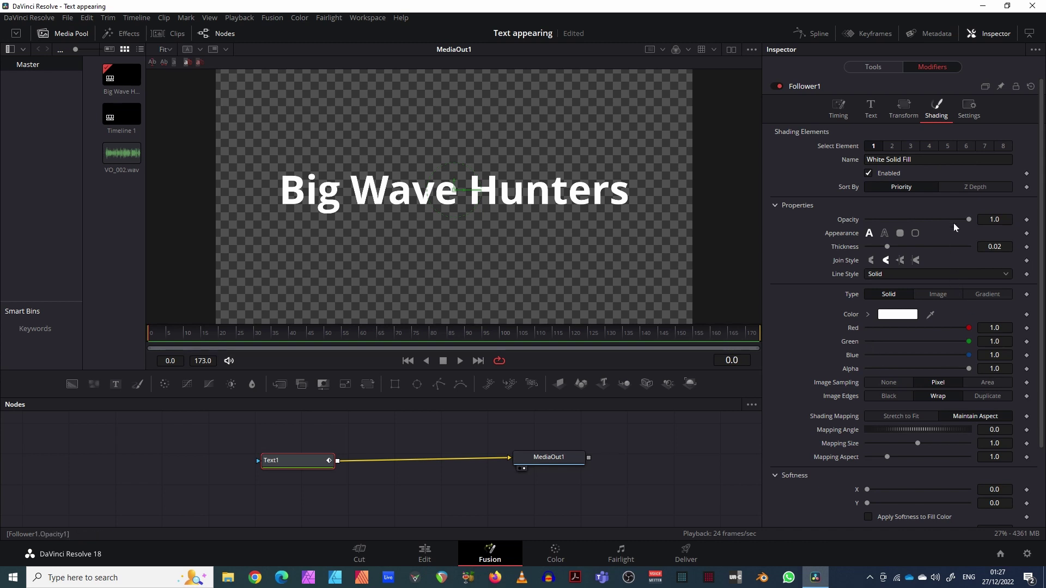
{"action": "scroll", "coordinate": [949, 374], "scroll_direction": "down", "scroll_amount": 3}
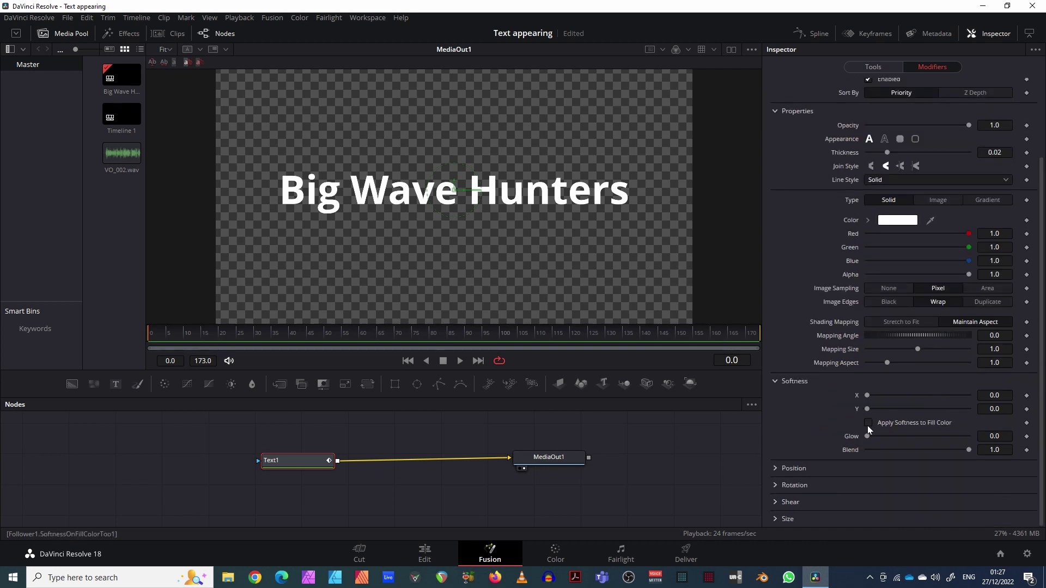
{"action": "left_click", "coordinate": [774, 468]}
{"action": "scroll", "coordinate": [826, 385], "scroll_direction": "down", "scroll_amount": 3}
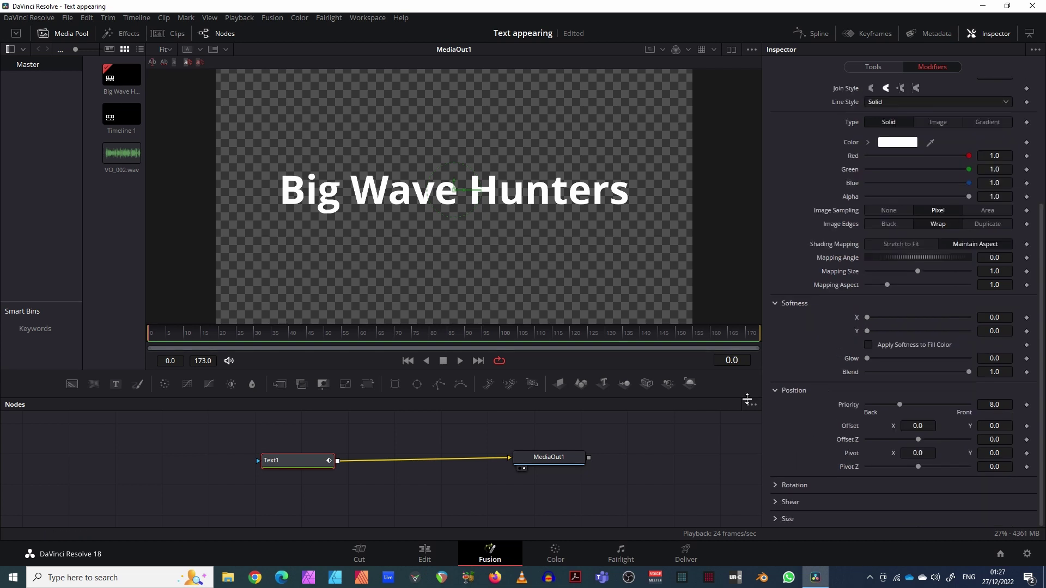
{"action": "left_click_drag", "start_coordinate": [319, 462], "coordinate": [326, 460]}
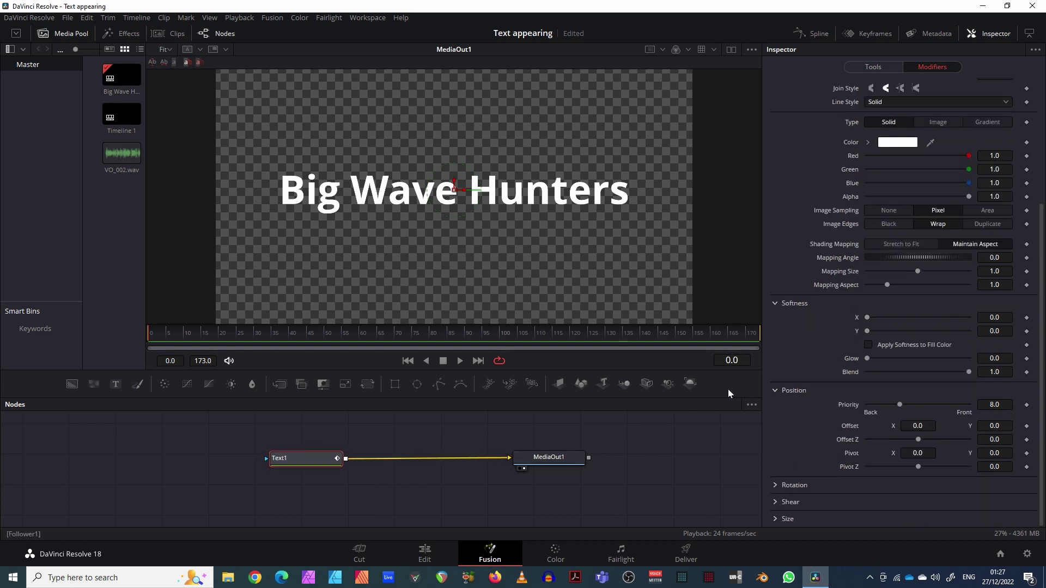
{"action": "mouse_move", "coordinate": [150, 338]}
{"action": "left_mouse_down"}
{"action": "mouse_move", "coordinate": [263, 337]}
{"action": "mouse_move", "coordinate": [151, 338]}
{"action": "left_mouse_up"}
{"action": "left_click", "coordinate": [1026, 425]}
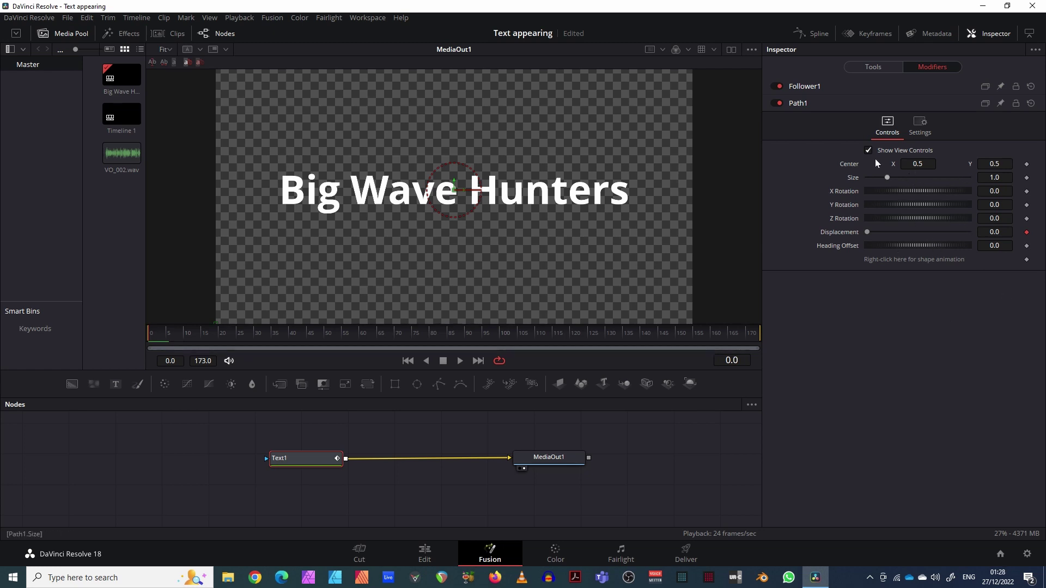
{"action": "left_click", "coordinate": [825, 86]}
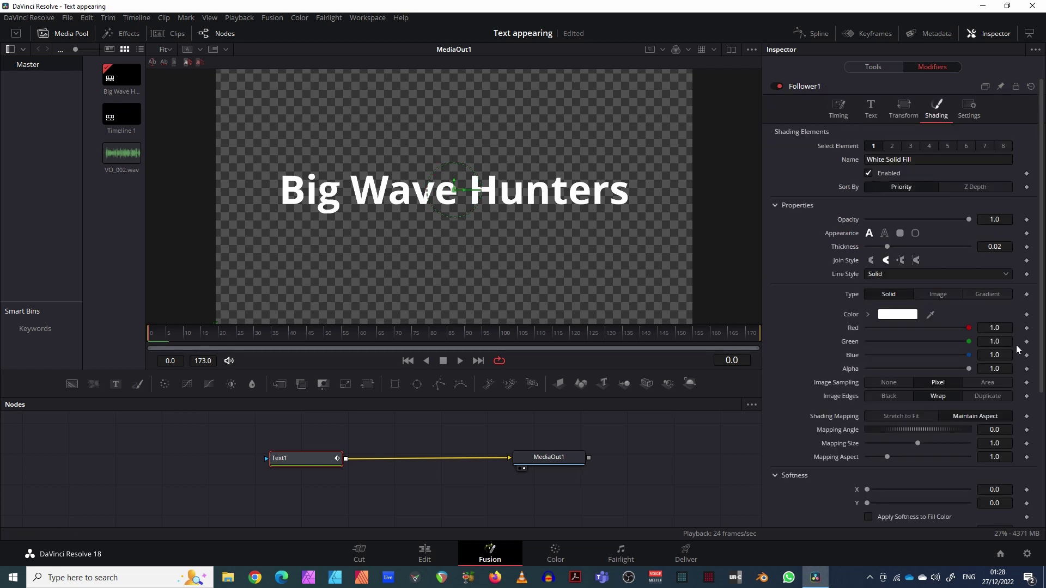
{"action": "left_click_drag", "start_coordinate": [1042, 349], "coordinate": [1043, 479]}
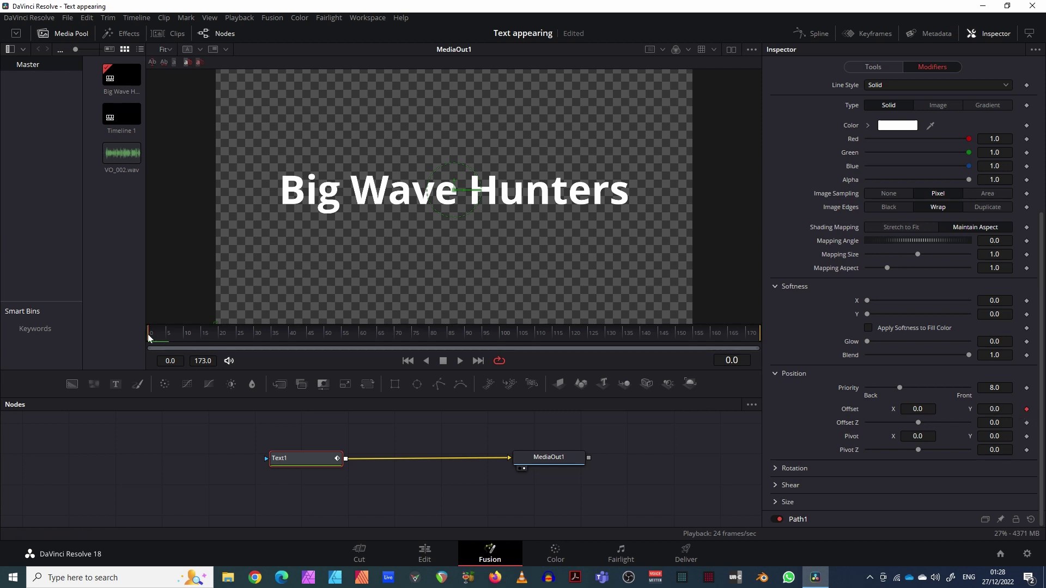
{"action": "left_click_drag", "start_coordinate": [149, 337], "coordinate": [218, 339]}
{"action": "left_click_drag", "start_coordinate": [261, 334], "coordinate": [325, 336]}
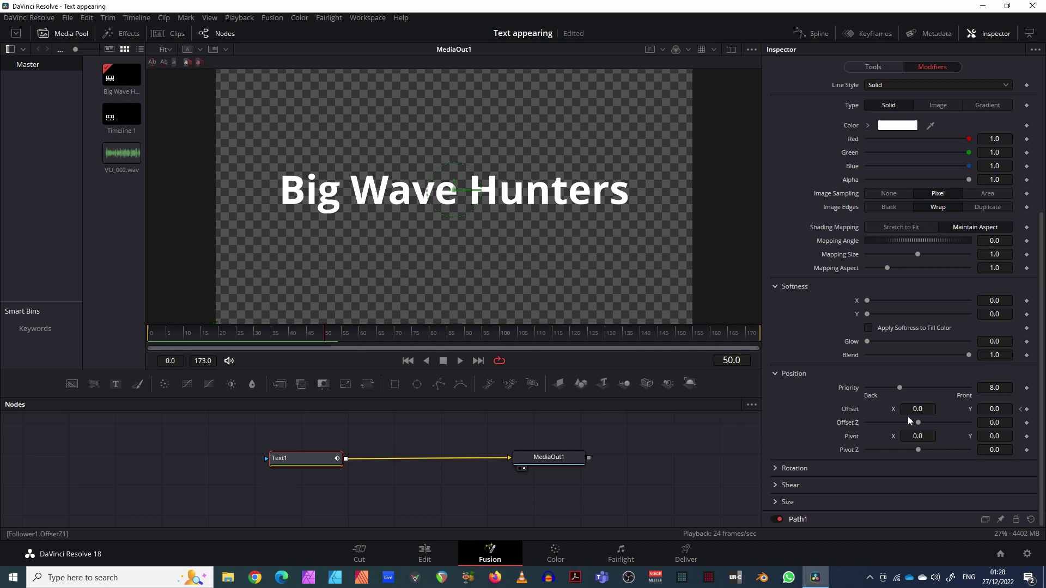
{"action": "left_click", "coordinate": [1006, 409]}
{"action": "key", "text": "BackSpace"}
{"action": "type", "text": "1"}
{"action": "left_click", "coordinate": [1027, 411]}
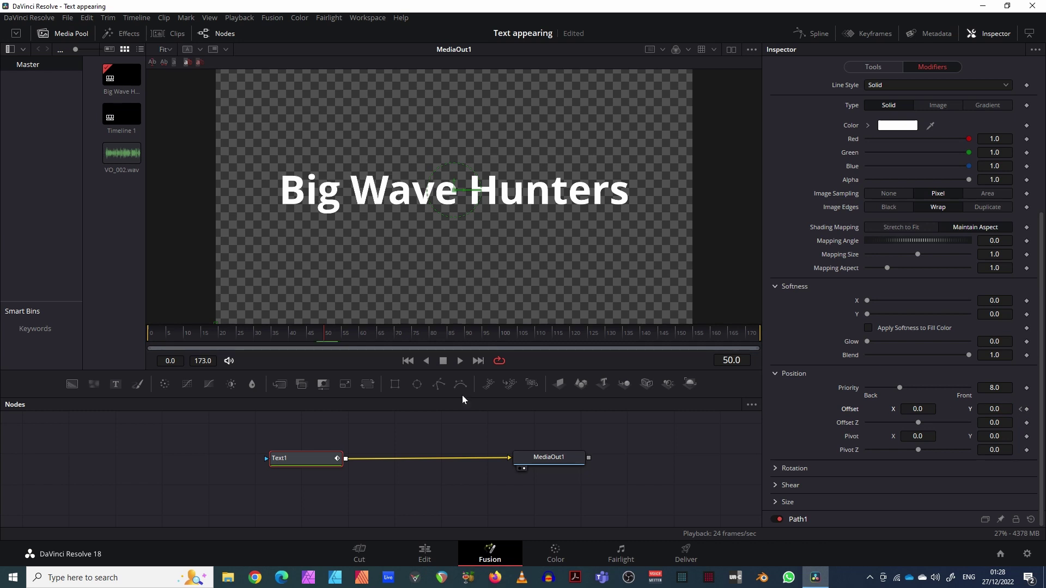
Keyframe the Follower's position Offset at frame 50 with a Y value of 0.1.
{"action": "mouse_move", "coordinate": [326, 335]}
{"action": "left_mouse_down"}
{"action": "mouse_move", "coordinate": [314, 335]}
{"action": "mouse_move", "coordinate": [325, 334]}
{"action": "left_mouse_up"}
{"action": "left_click", "coordinate": [1007, 409]}
{"action": "key", "text": "BackSpace"}
{"action": "type", "text": "1"}
{"action": "key", "text": "Tab"}
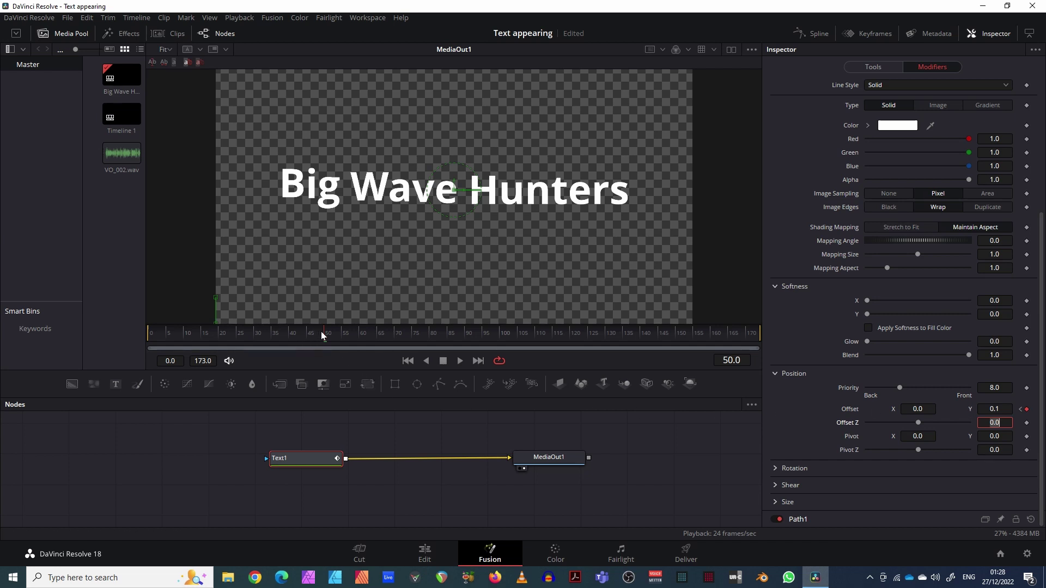
Keyframe the Follower's position Offset at frame 100 with a Y value of 0.0.
{"action": "mouse_move", "coordinate": [321, 332]}
{"action": "left_mouse_down"}
{"action": "mouse_move", "coordinate": [143, 332]}
{"action": "mouse_move", "coordinate": [659, 335]}
{"action": "mouse_move", "coordinate": [152, 340]}
{"action": "mouse_move", "coordinate": [500, 333]}
{"action": "left_mouse_up"}
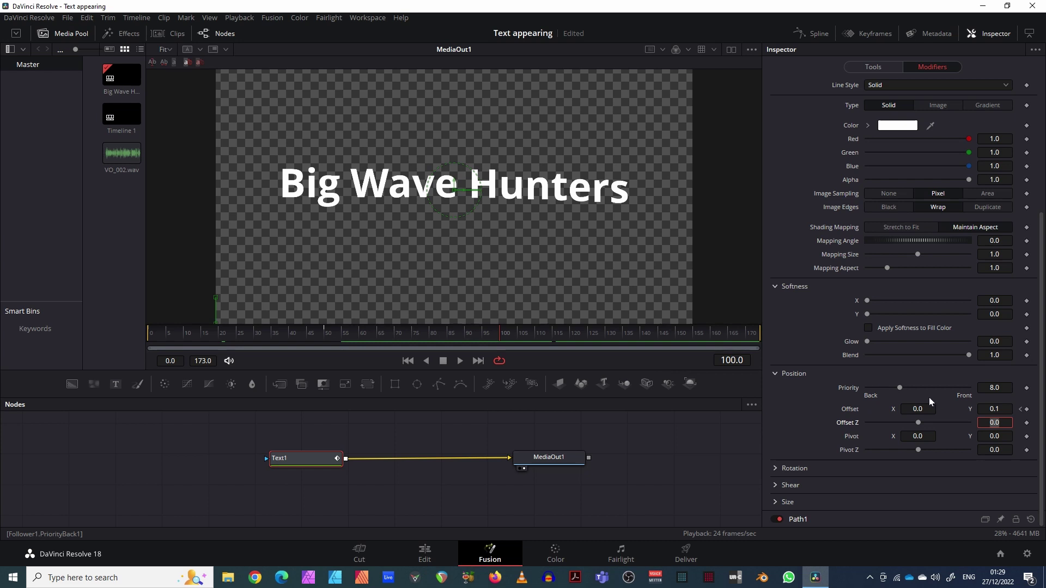
{"action": "left_click", "coordinate": [1002, 408]}
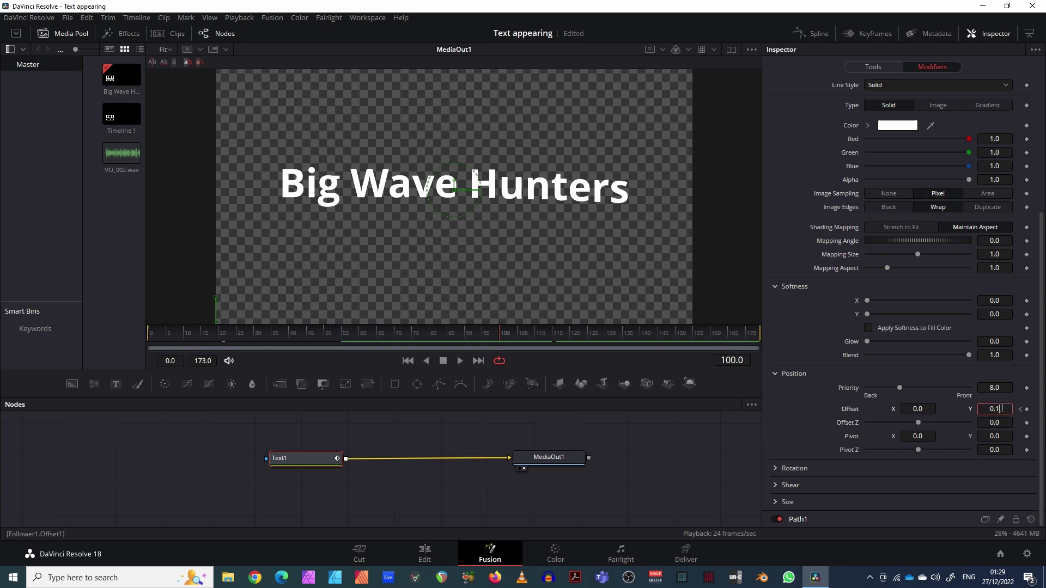
{"action": "key", "text": "BackSpace"}
{"action": "key", "text": "BackSpace"}
{"action": "key", "text": "Tab"}
{"action": "left_click", "coordinate": [1006, 408]}
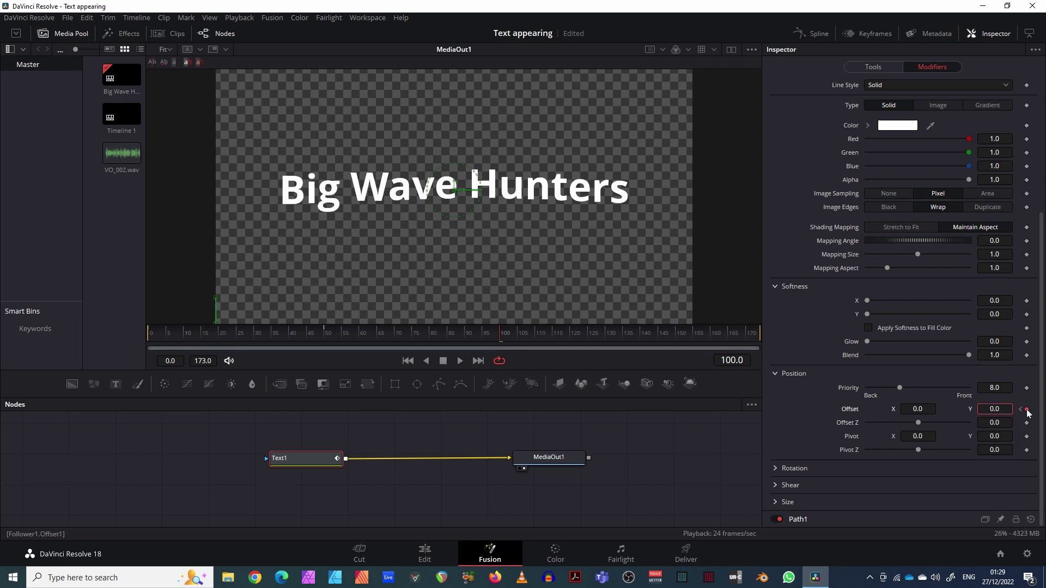
Scrub and play through the title animation to check the letters' wave motion, and return to frame 0.
{"action": "left_click_drag", "start_coordinate": [501, 335], "coordinate": [129, 329]}
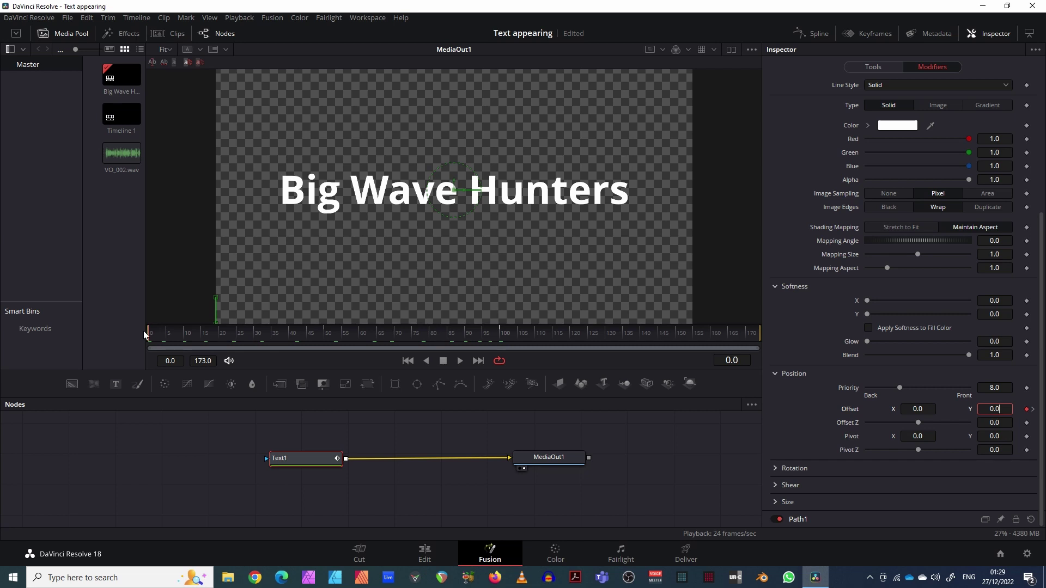
{"action": "left_click_drag", "start_coordinate": [146, 333], "coordinate": [324, 336]}
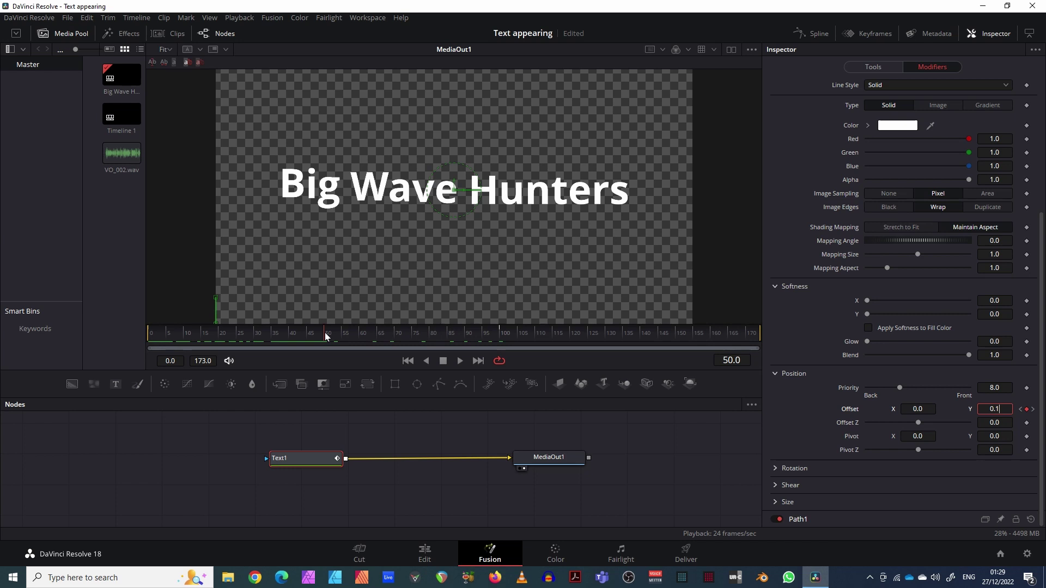
{"action": "left_click_drag", "start_coordinate": [324, 336], "coordinate": [499, 332]}
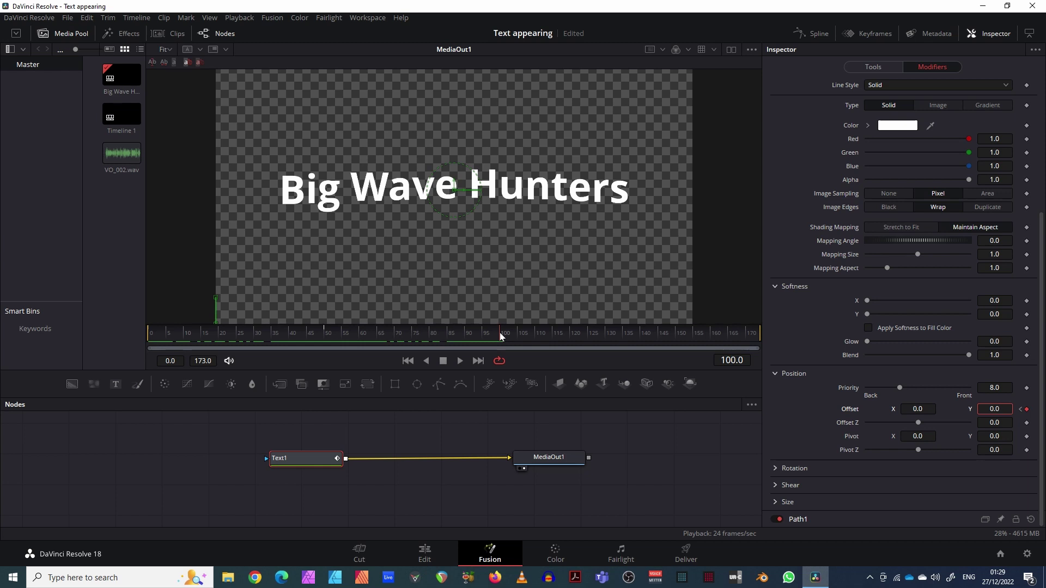
{"action": "left_click_drag", "start_coordinate": [499, 332], "coordinate": [770, 335]}
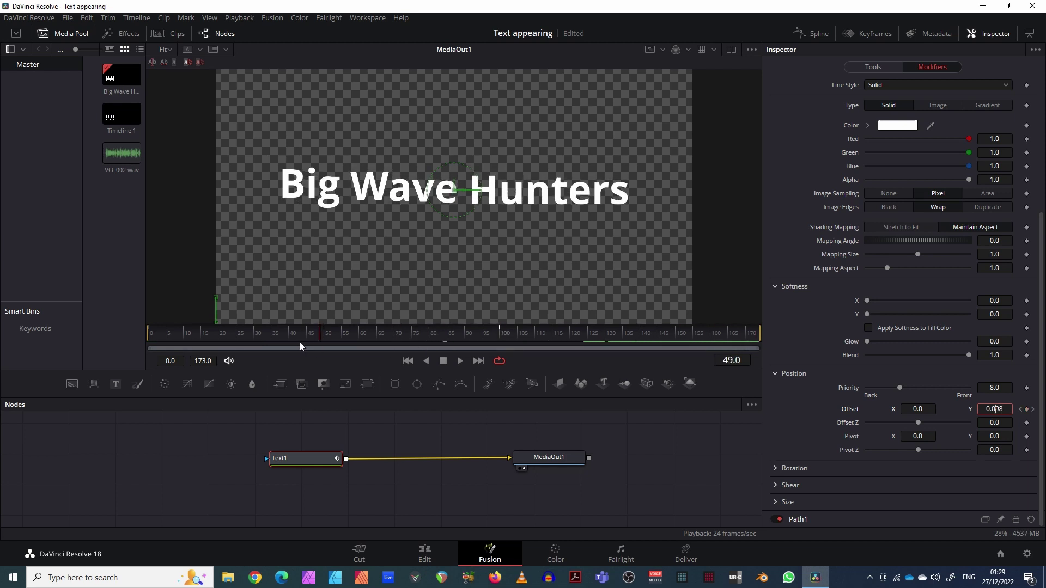
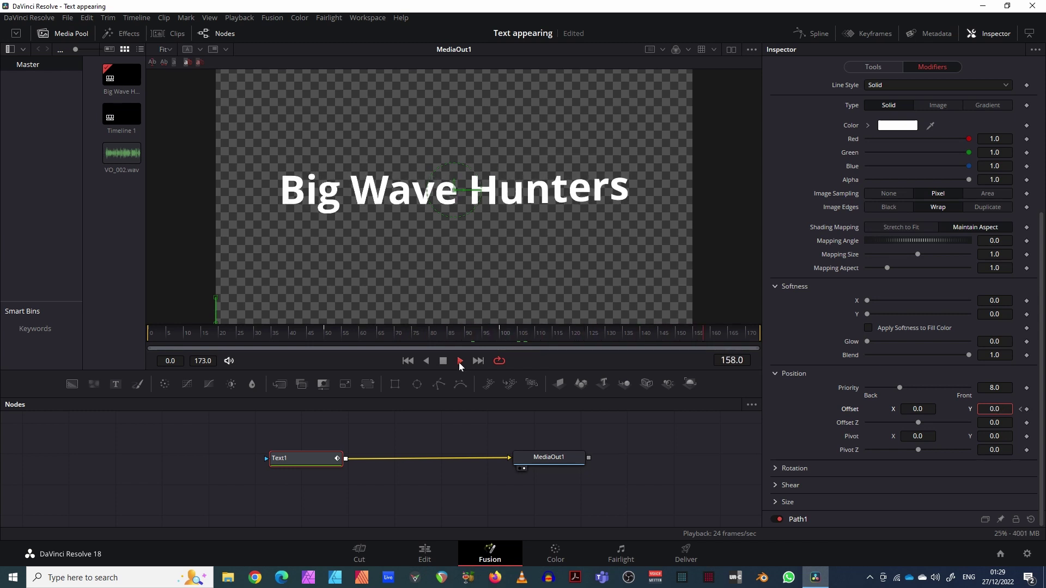
{"action": "left_click", "coordinate": [441, 362]}
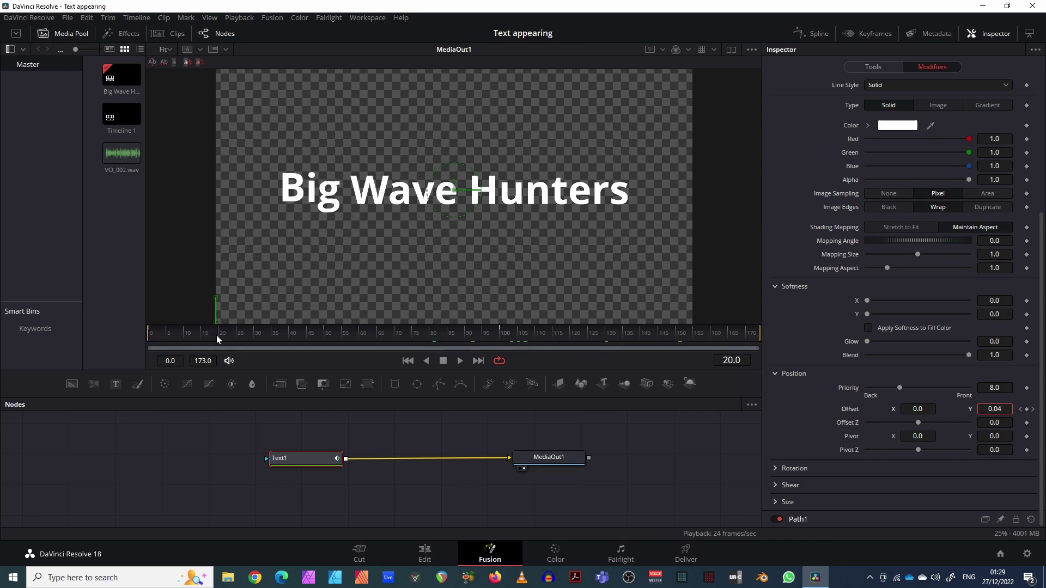
{"action": "left_click_drag", "start_coordinate": [195, 335], "coordinate": [146, 339]}
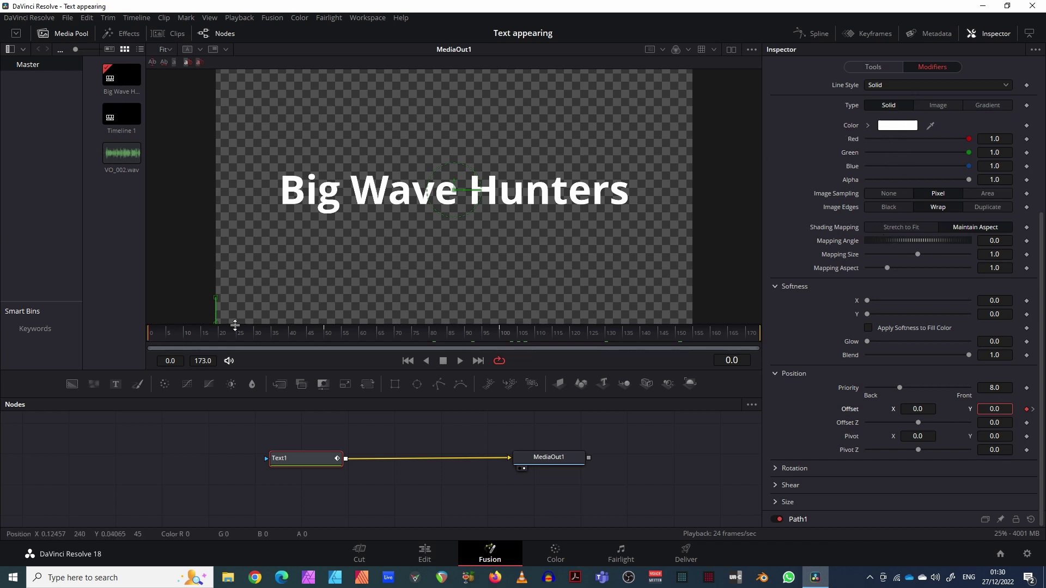
{"action": "left_click_drag", "start_coordinate": [154, 338], "coordinate": [146, 330]}
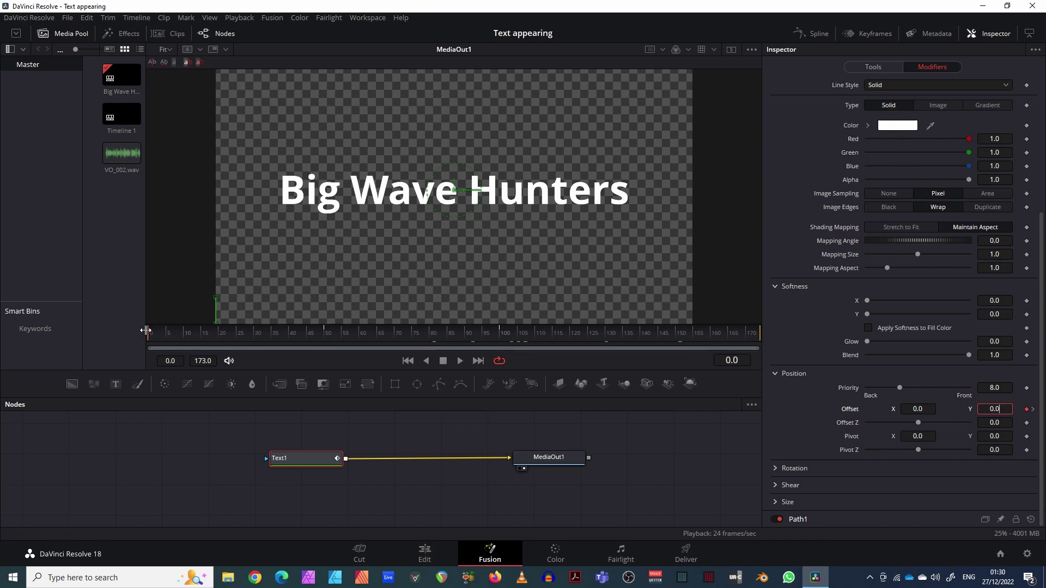
Open the Spline editor, enlarge it, and display the Follower's Offset 1 displacement curve.
{"action": "left_click", "coordinate": [802, 32]}
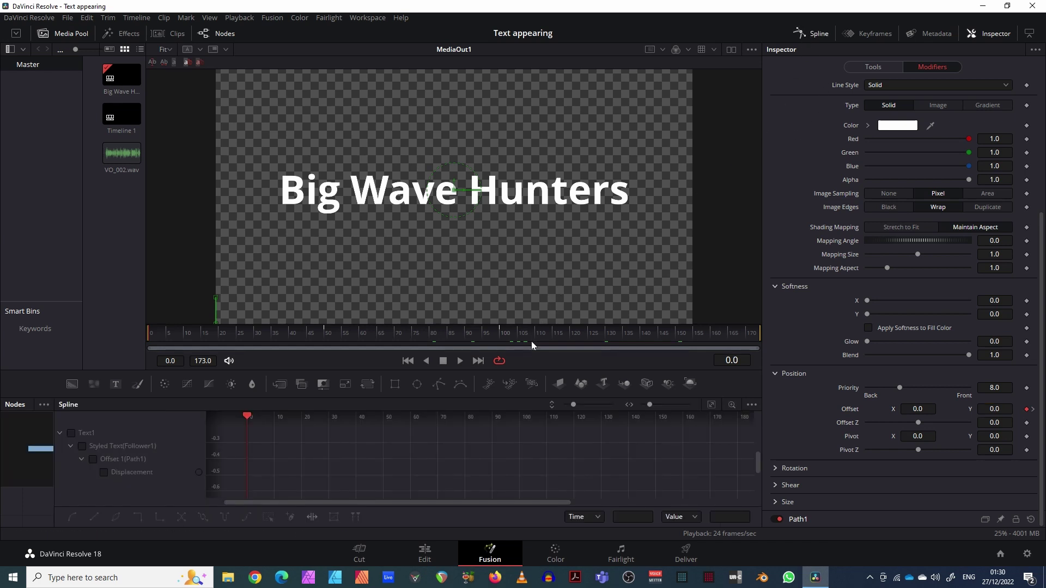
{"action": "left_click_drag", "start_coordinate": [532, 374], "coordinate": [533, 242]}
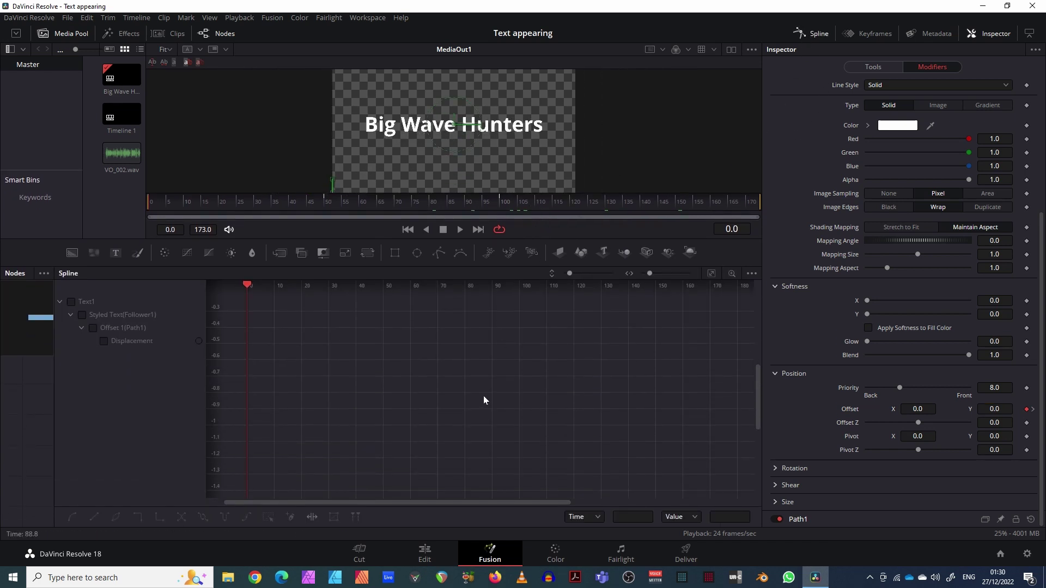
{"action": "left_click", "coordinate": [92, 328]}
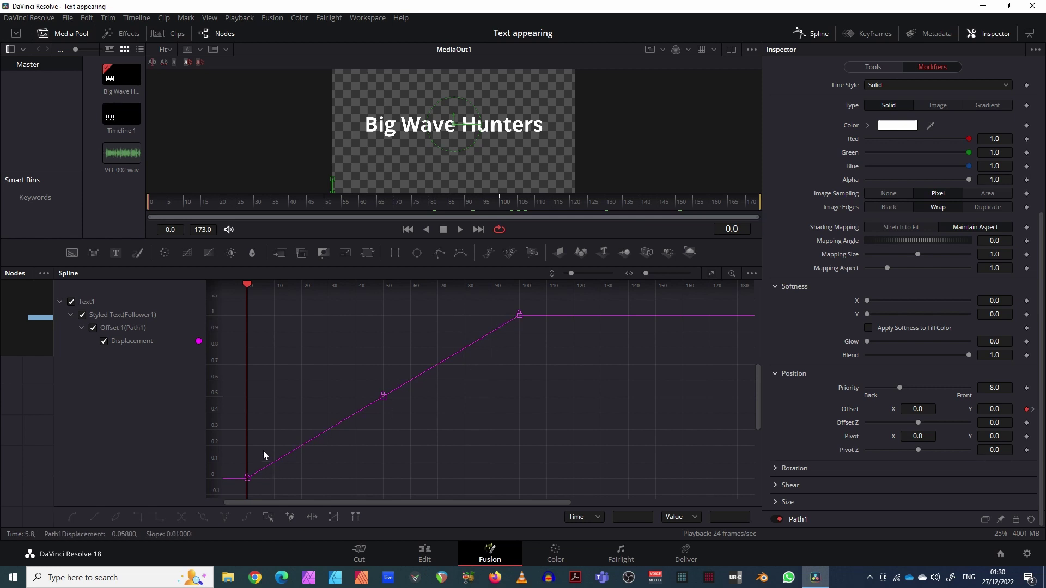
Smooth the displacement curve by flattening the handles at frames 0 and 100 and steepening the handle at frame 50.
{"action": "left_click", "coordinate": [246, 478]}
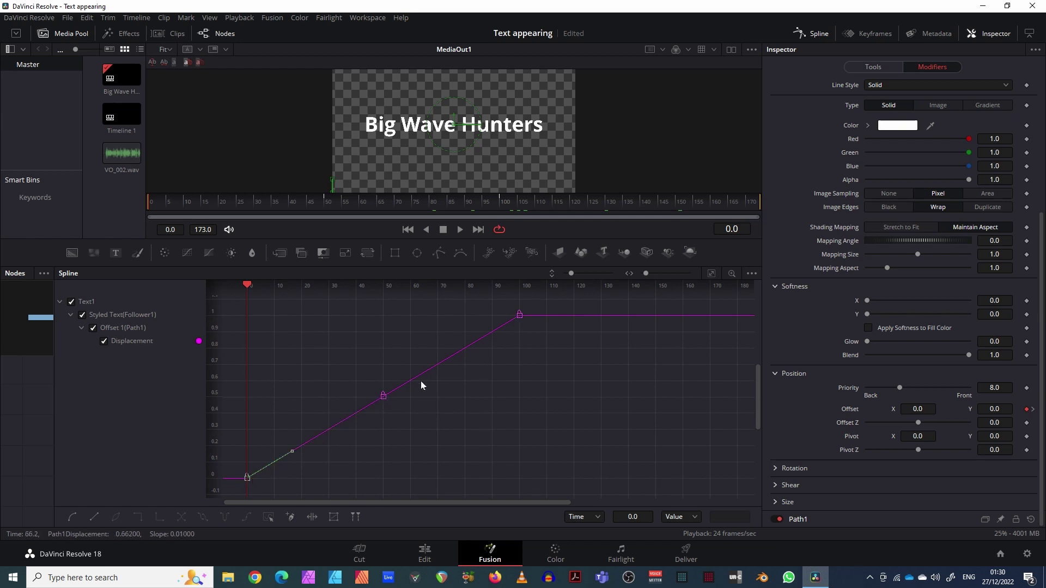
{"action": "left_click_drag", "start_coordinate": [291, 452], "coordinate": [318, 478]}
{"action": "left_click", "coordinate": [519, 315]}
{"action": "left_click_drag", "start_coordinate": [468, 342], "coordinate": [448, 326]}
{"action": "left_click", "coordinate": [384, 396]}
{"action": "left_click_drag", "start_coordinate": [428, 372], "coordinate": [415, 363]}
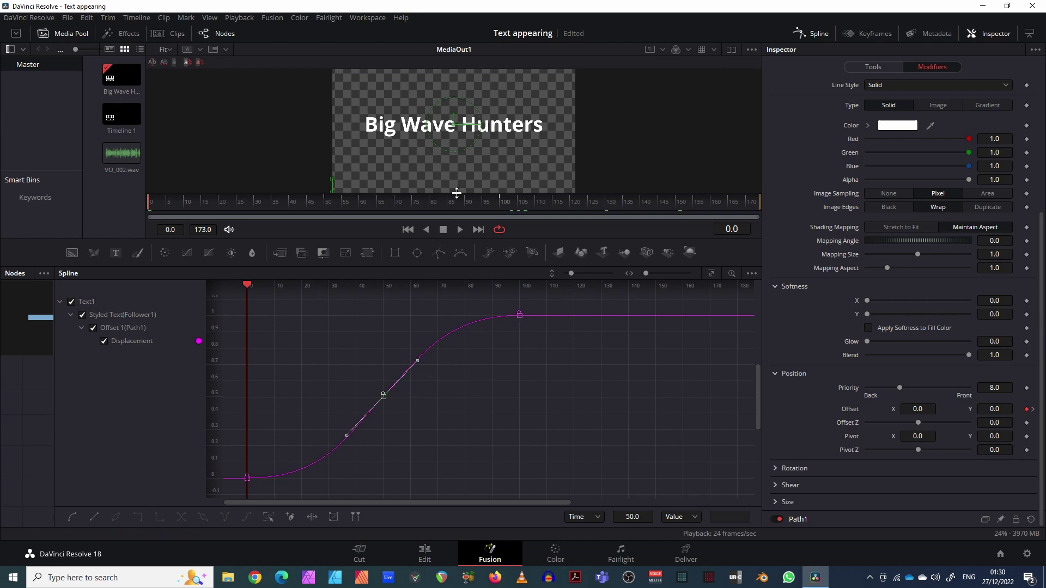
Close the Spline editor, preview the smoothed letter animation, and enlarge the viewer.
{"action": "left_click_drag", "start_coordinate": [459, 194], "coordinate": [446, 349]}
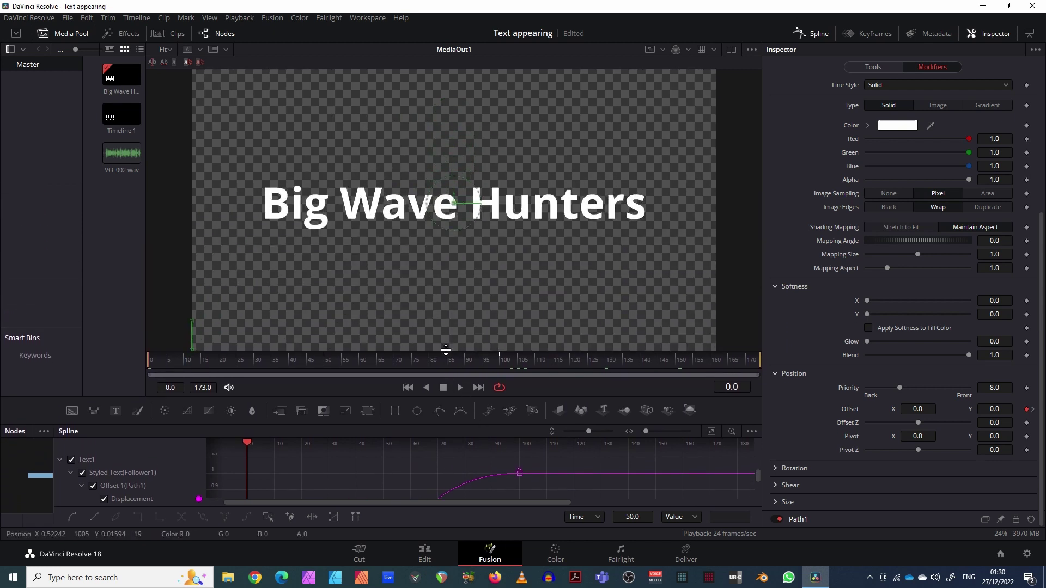
{"action": "left_click_drag", "start_coordinate": [150, 365], "coordinate": [177, 360]}
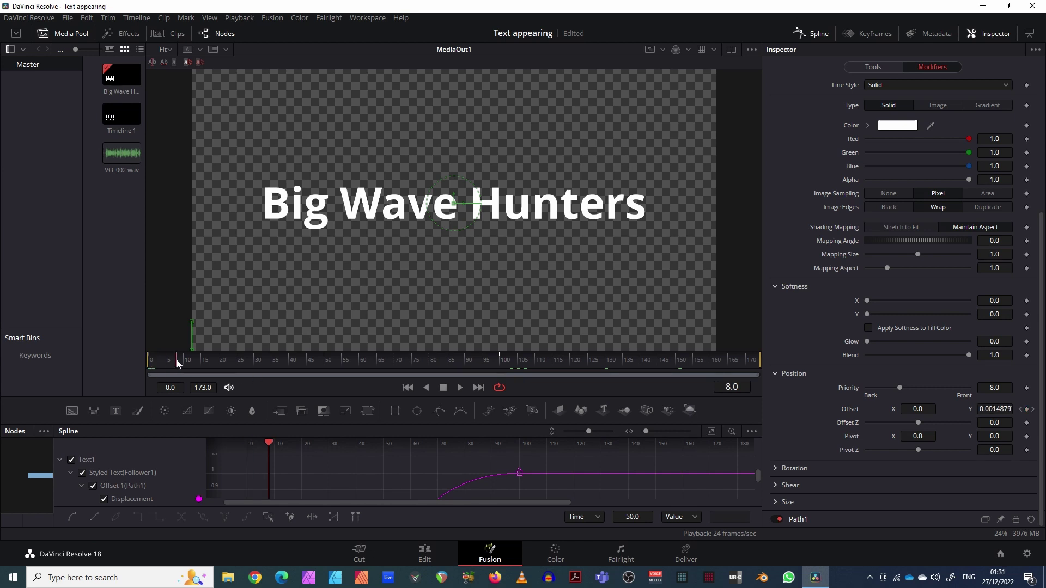
{"action": "key", "text": "F8"}
{"action": "left_click_drag", "start_coordinate": [645, 338], "coordinate": [113, 349]}
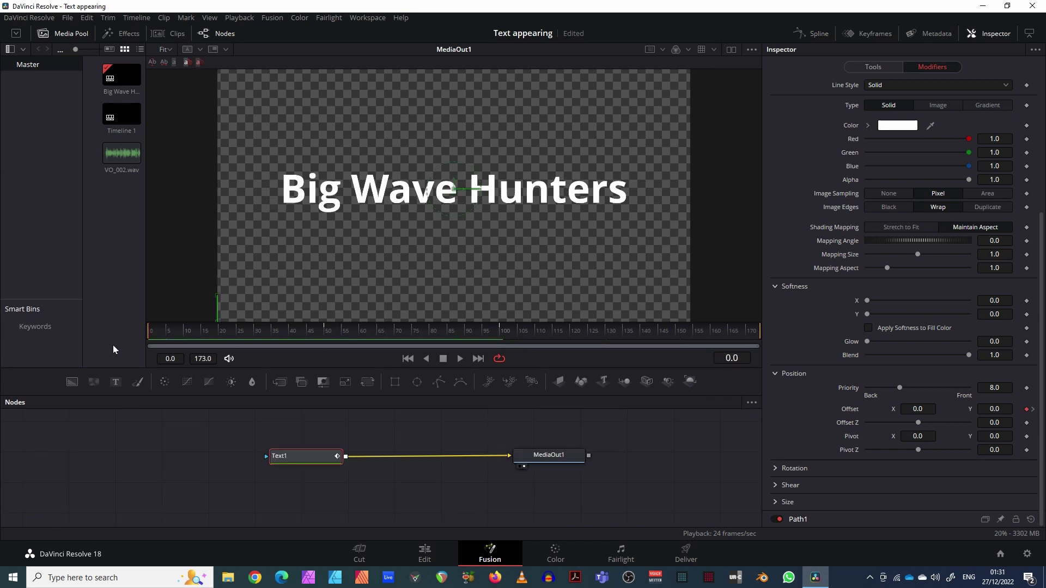
{"action": "left_click", "coordinate": [444, 359]}
{"action": "left_click_drag", "start_coordinate": [406, 366], "coordinate": [407, 377]}
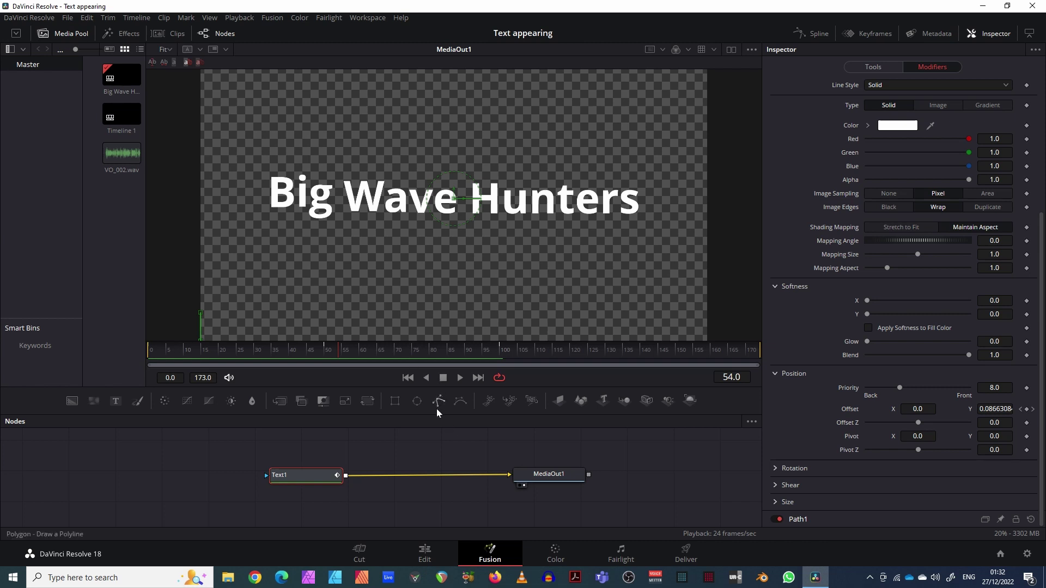
{"action": "left_click_drag", "start_coordinate": [407, 341], "coordinate": [401, 403]}
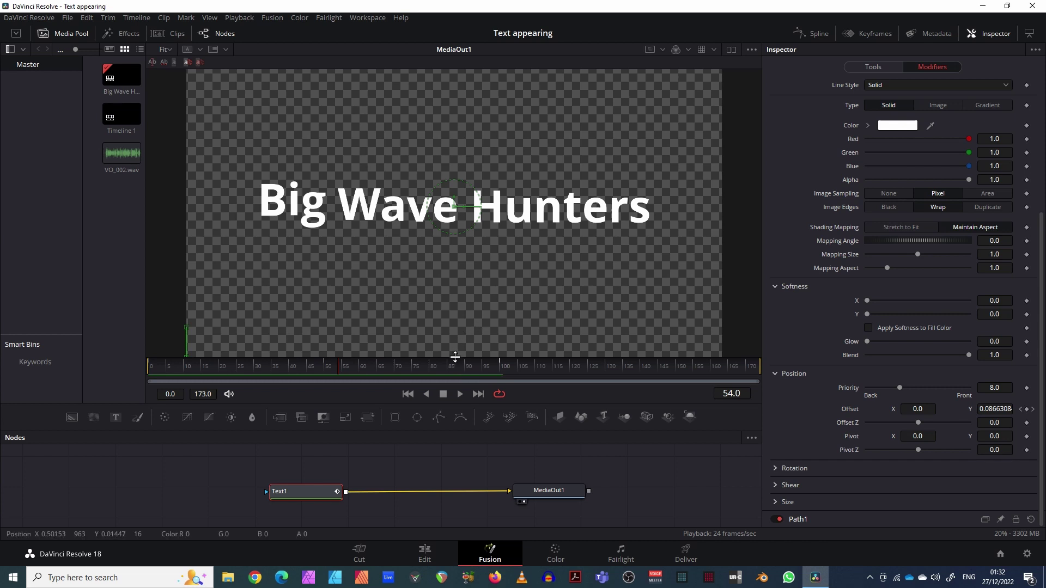
On the Edit page, paste four copies of the Fusion Composition end to end after it and trim the last one to the ocean clip's end.
{"action": "left_click", "coordinate": [425, 553]}
{"action": "left_click_drag", "start_coordinate": [383, 375], "coordinate": [414, 378]}
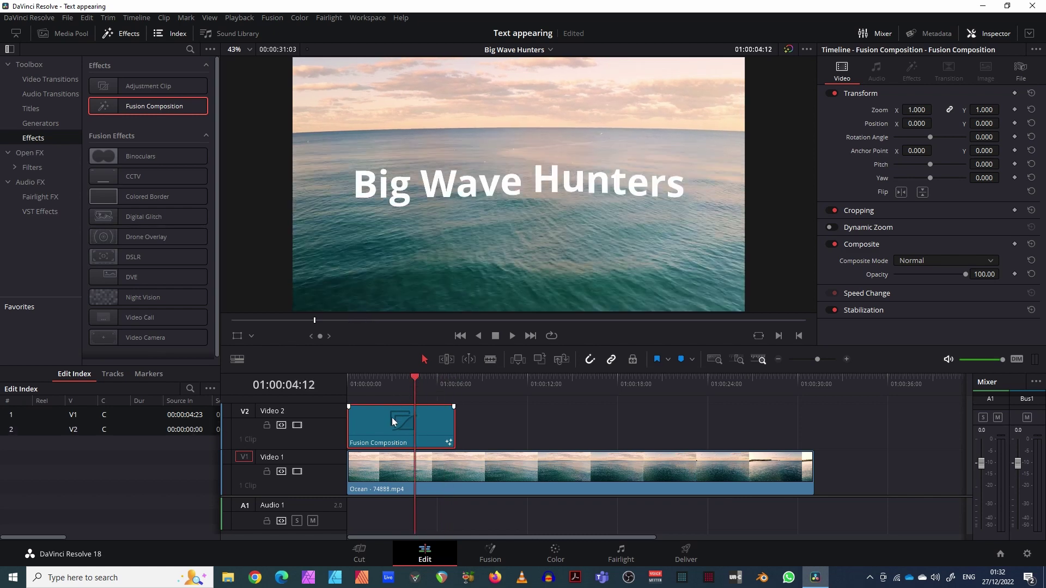
{"action": "left_click_drag", "start_coordinate": [415, 380], "coordinate": [455, 380]}
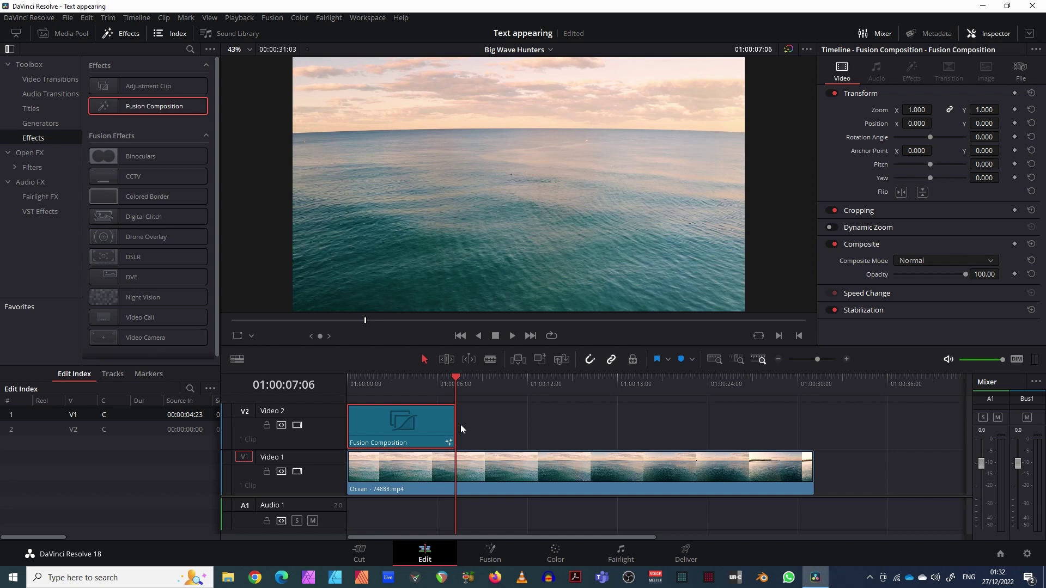
{"action": "key", "text": "ctrl+v"}
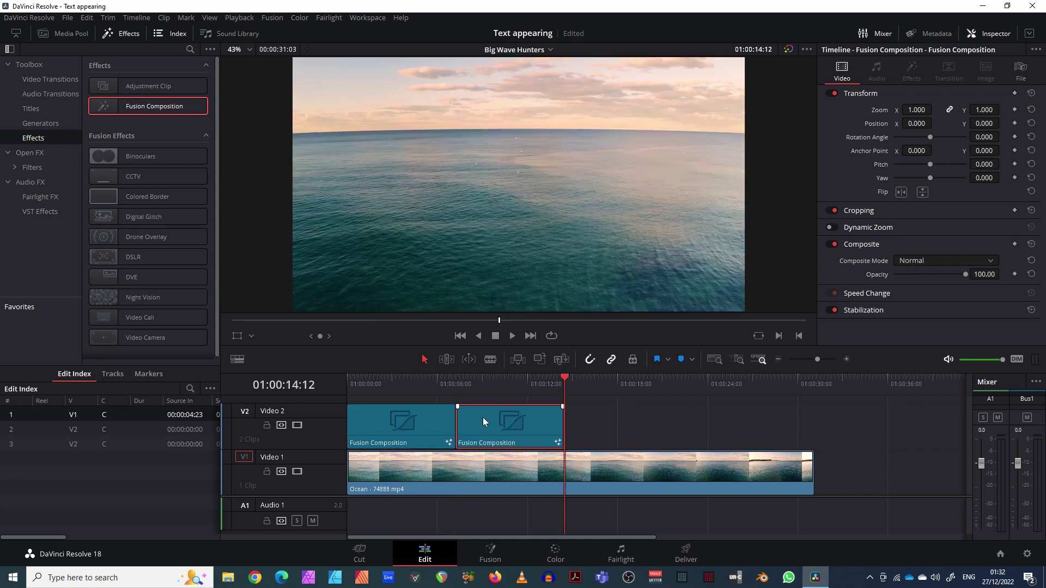
{"action": "key", "text": "ctrl+v"}
{"action": "key", "text": "ctrl+v"}
{"action": "key", "text": "ctrl+v"}
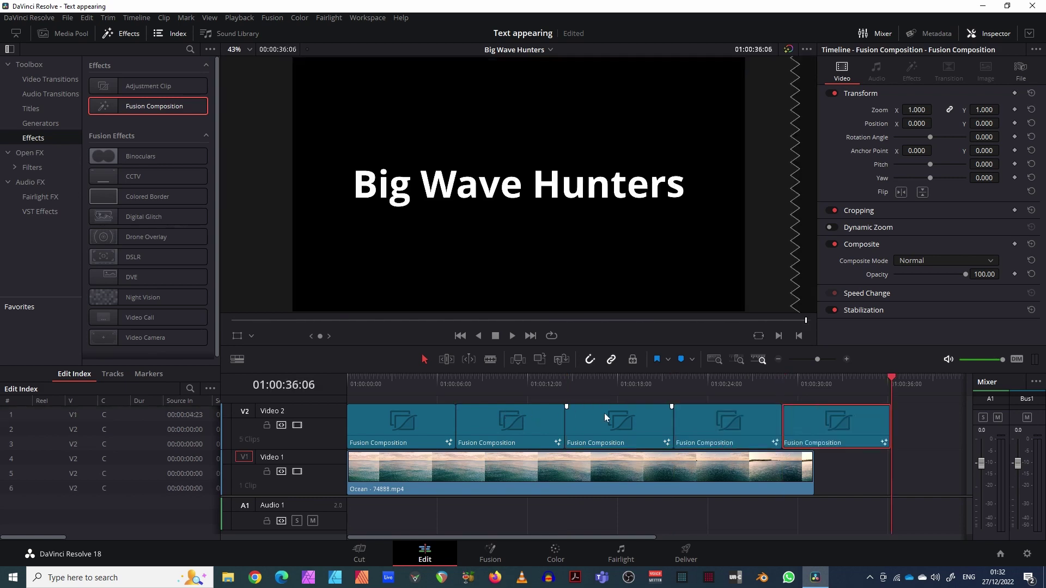
{"action": "left_click_drag", "start_coordinate": [889, 381], "coordinate": [676, 382]}
{"action": "left_click_drag", "start_coordinate": [886, 424], "coordinate": [813, 425]}
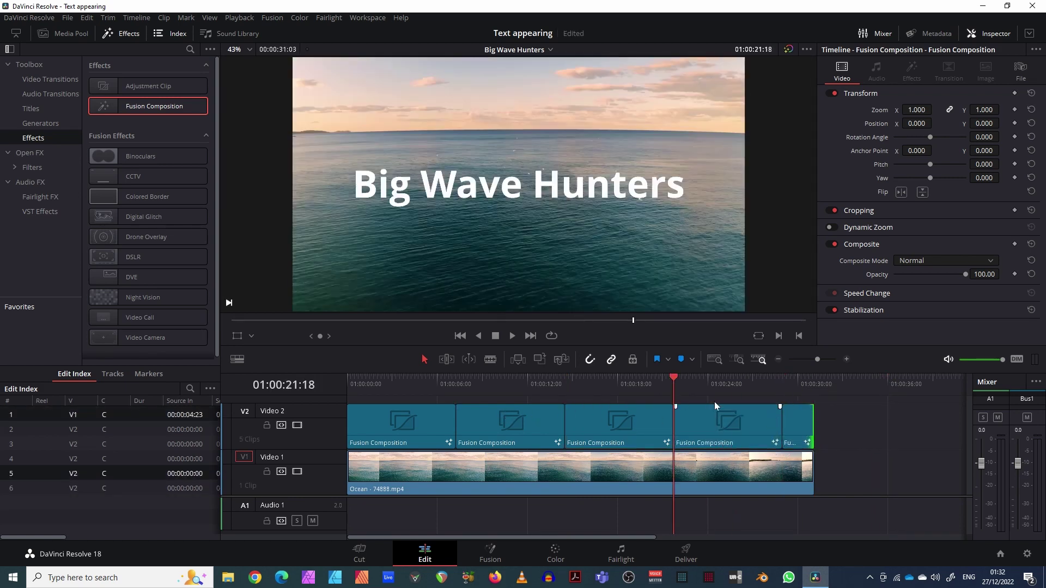
Play the timeline from the start to review the repeating wave title over the ocean footage, and replay its opening.
{"action": "left_click_drag", "start_coordinate": [676, 379], "coordinate": [324, 378]}
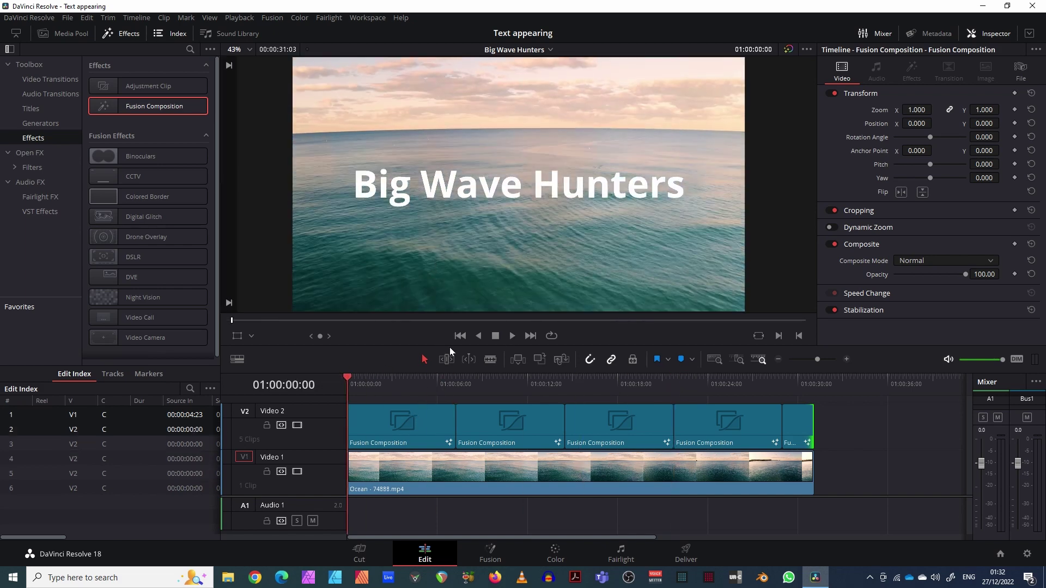
{"action": "left_click", "coordinate": [510, 336]}
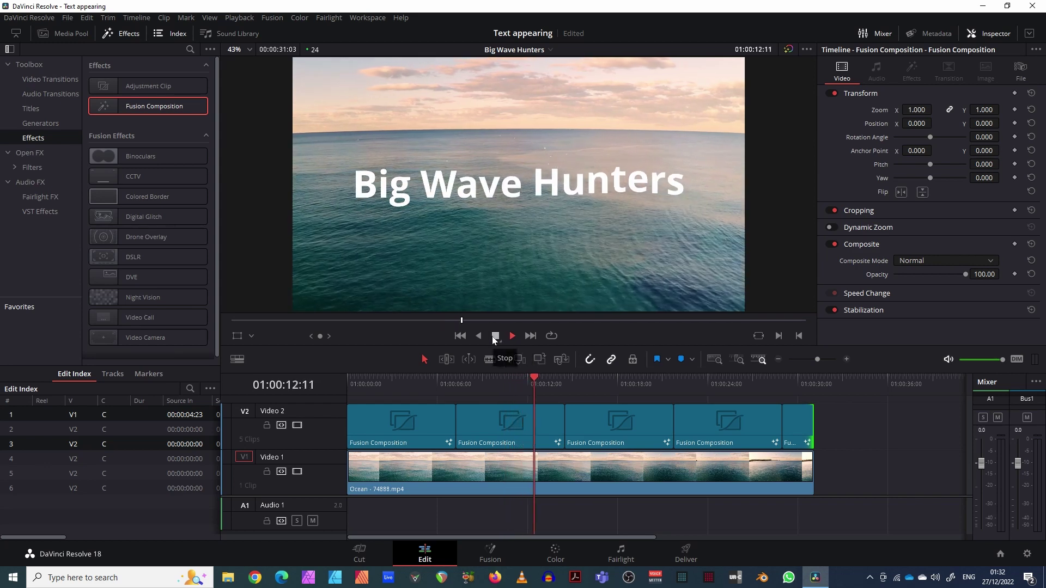
{"action": "left_click", "coordinate": [494, 337]}
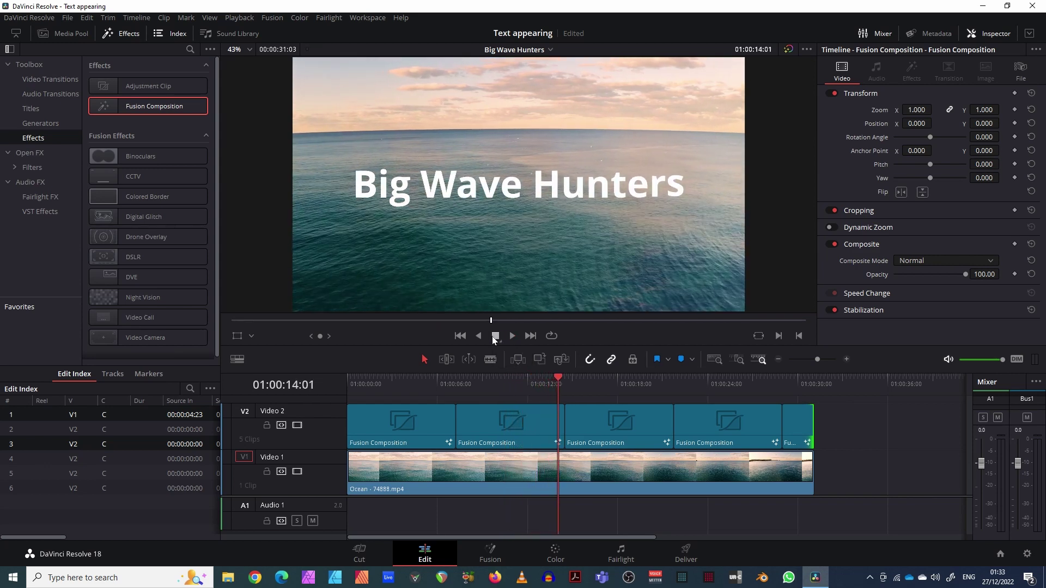
{"action": "key", "text": "Home"}
{"action": "left_click", "coordinate": [511, 335]}
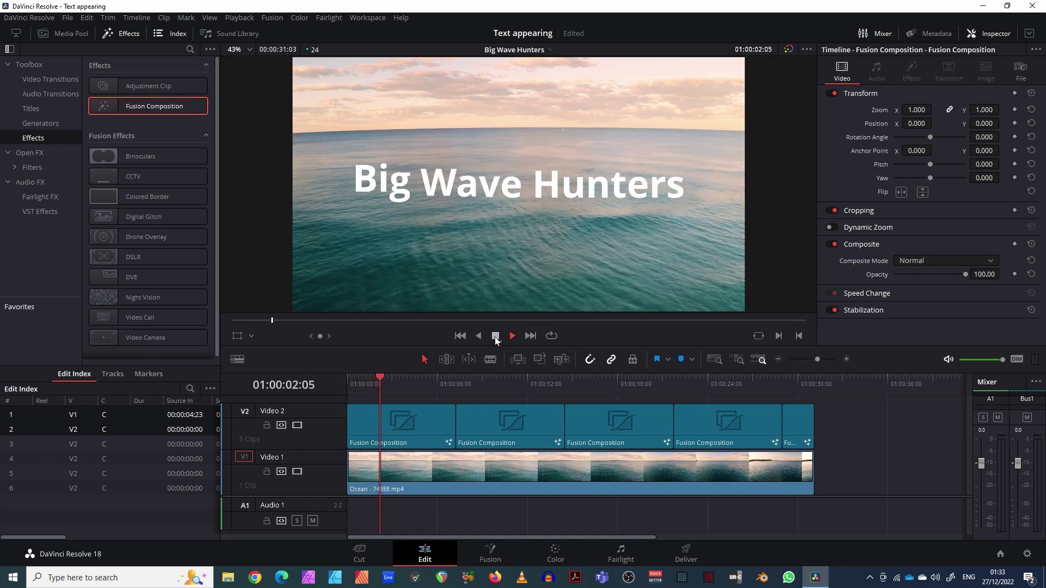
{"action": "left_click", "coordinate": [495, 337]}
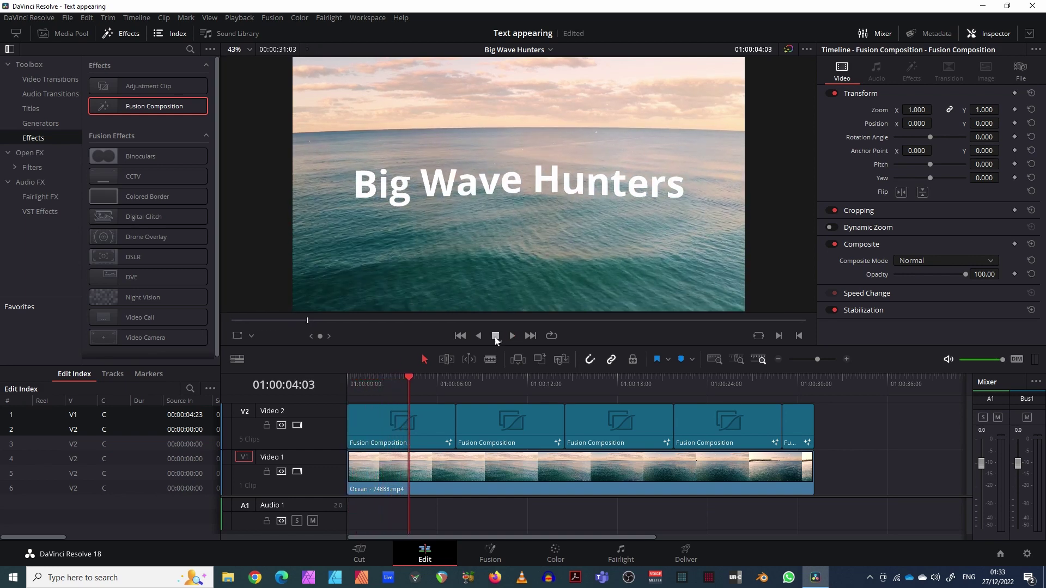